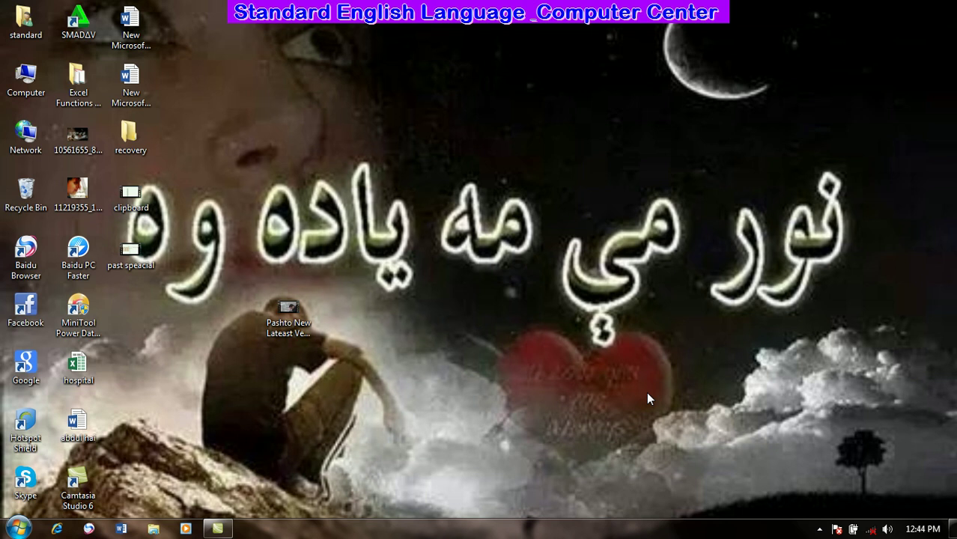
Step: Launch Excel from the Run dialog and start a blank workbook
type("excel")
key("Return")
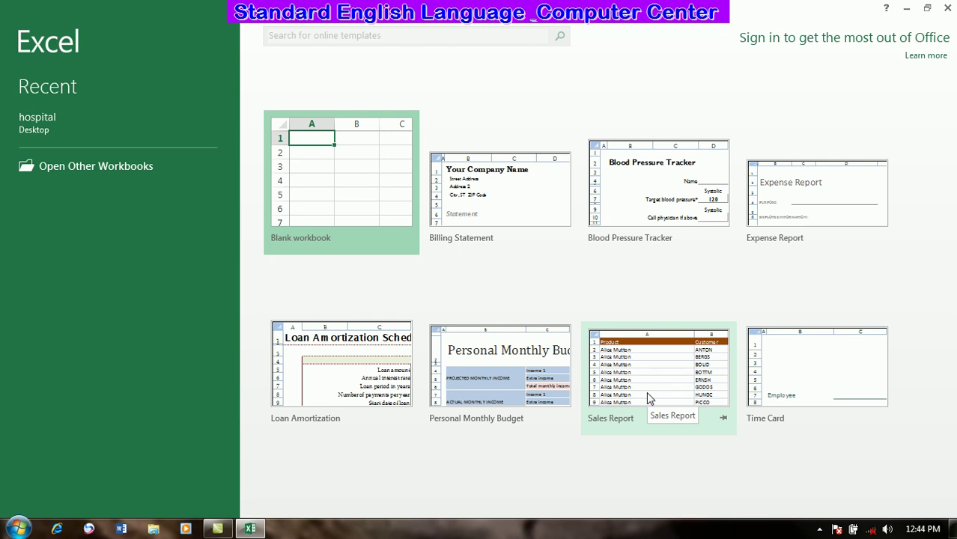
left_click(386, 192)
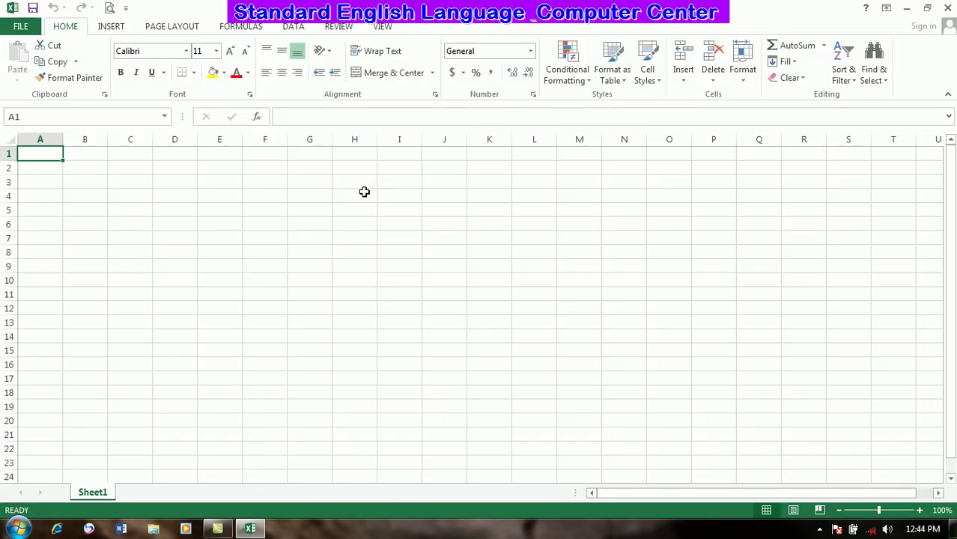
Step: Select cell A5 to begin the header row
left_click(258, 208)
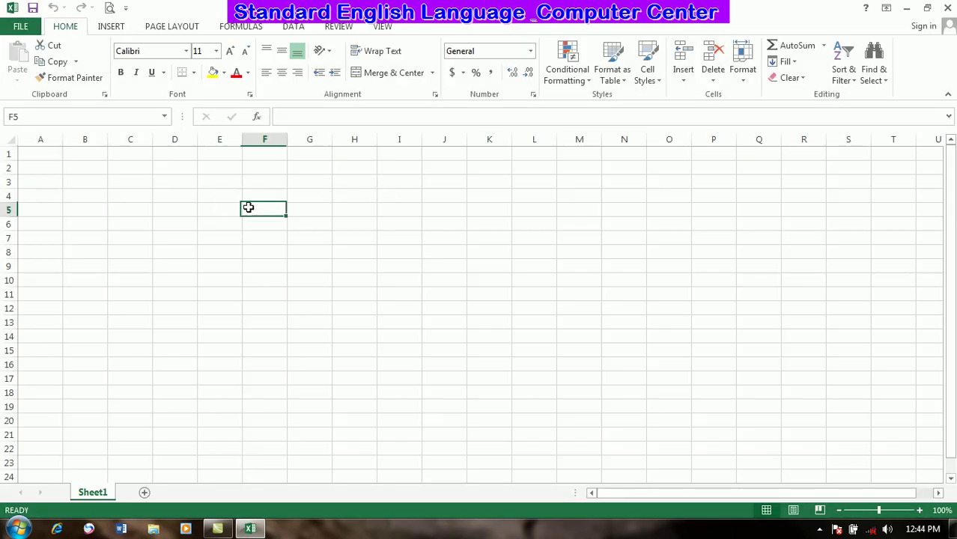
left_click(175, 205)
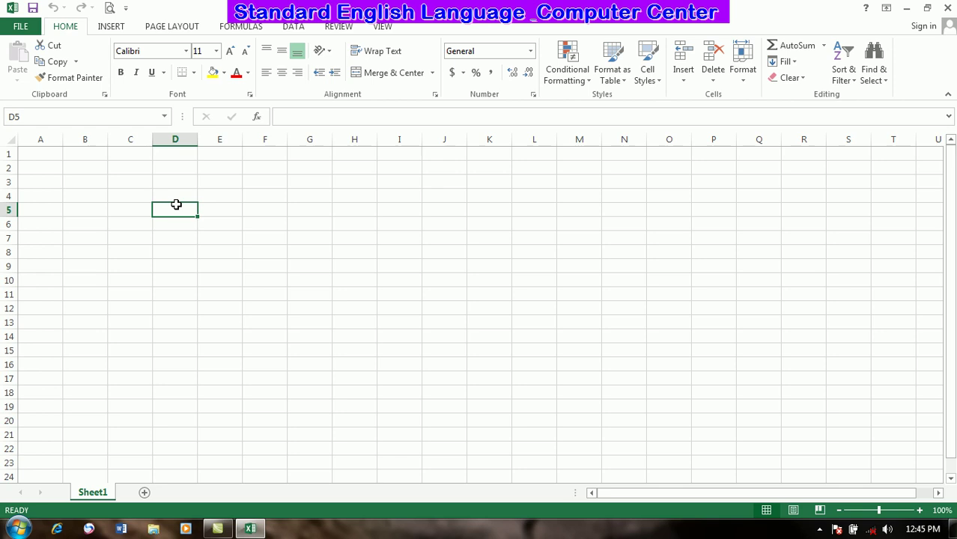
left_click(384, 209)
left_click(443, 252)
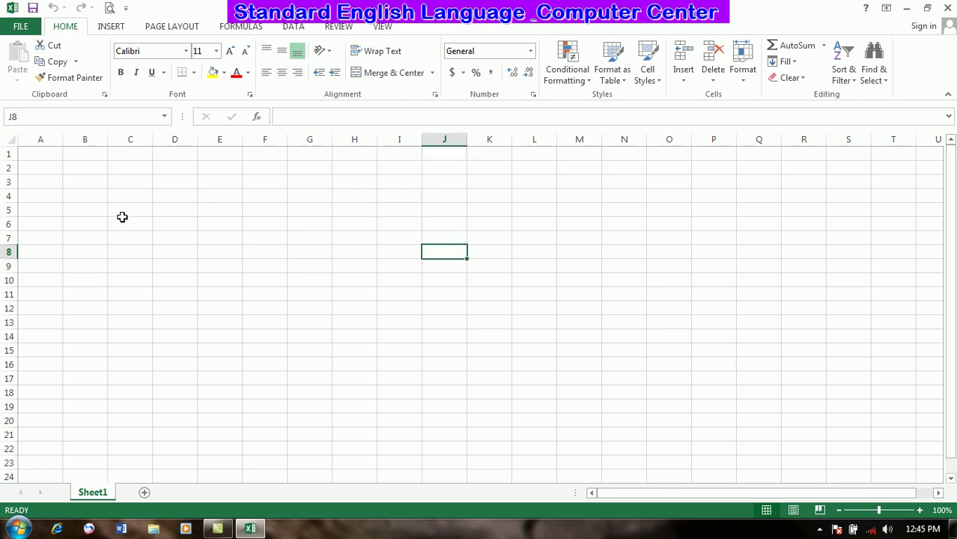
left_click(59, 222)
key("Up")
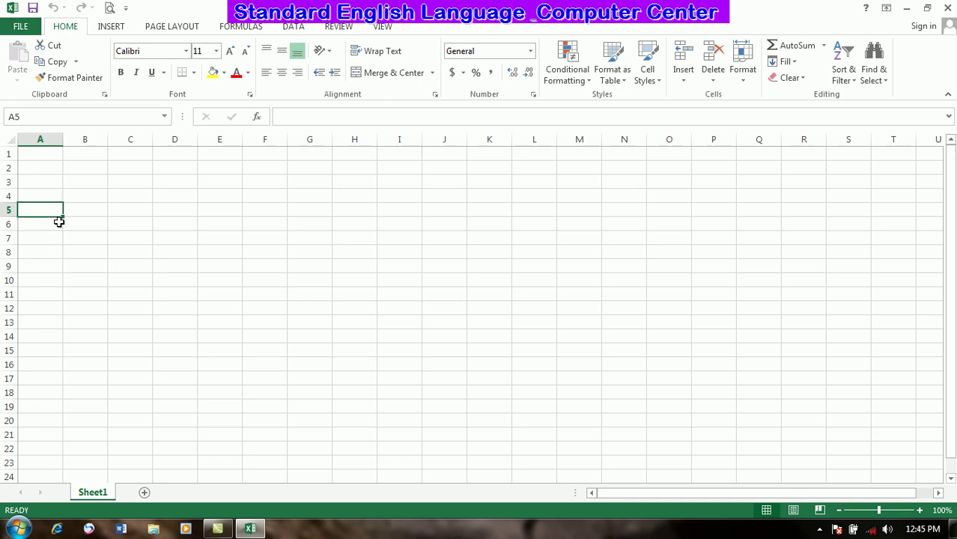
Step: Enter the headers s.No, Name, Fname, Class and Reg.no across A5:E5
type("s.No")
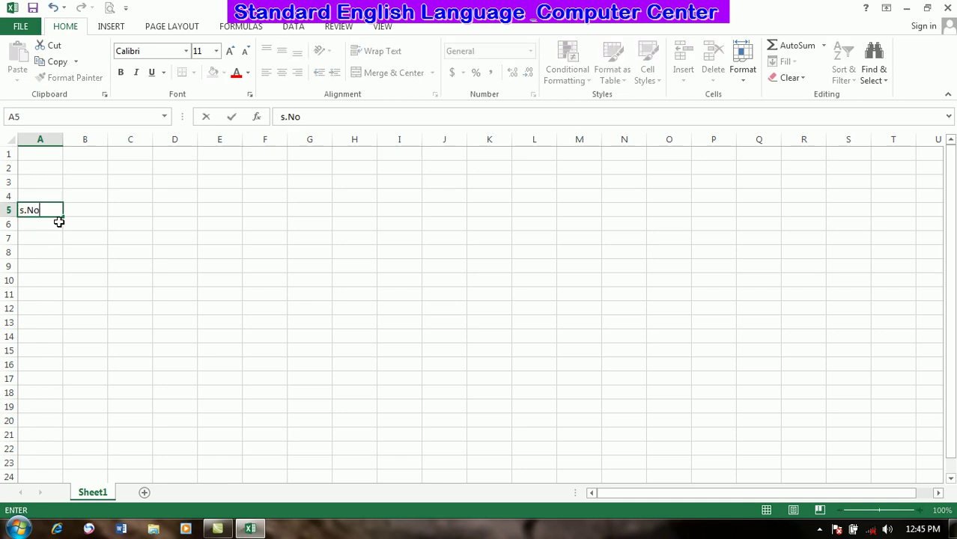
key("Tab")
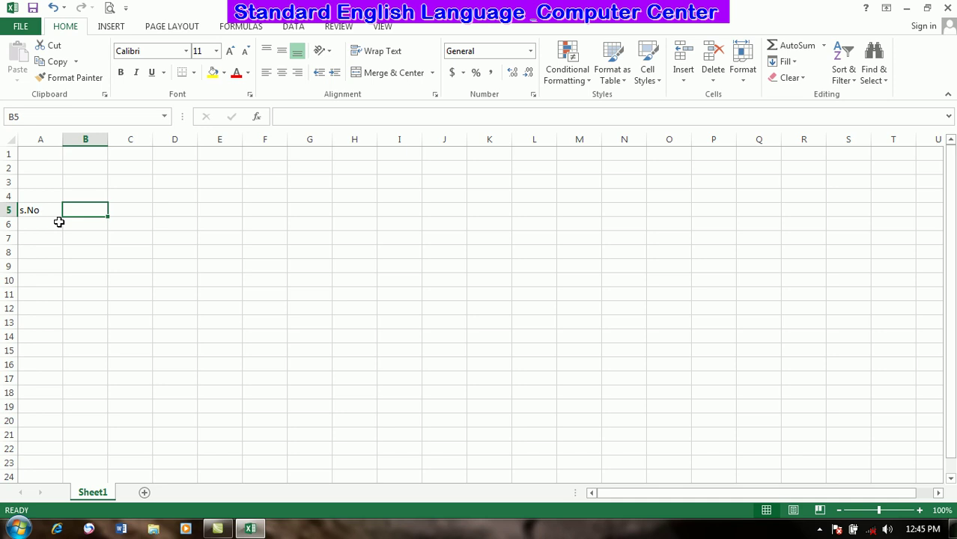
type("Name")
key("Tab")
type("Fname")
key("Tab")
type("Cl")
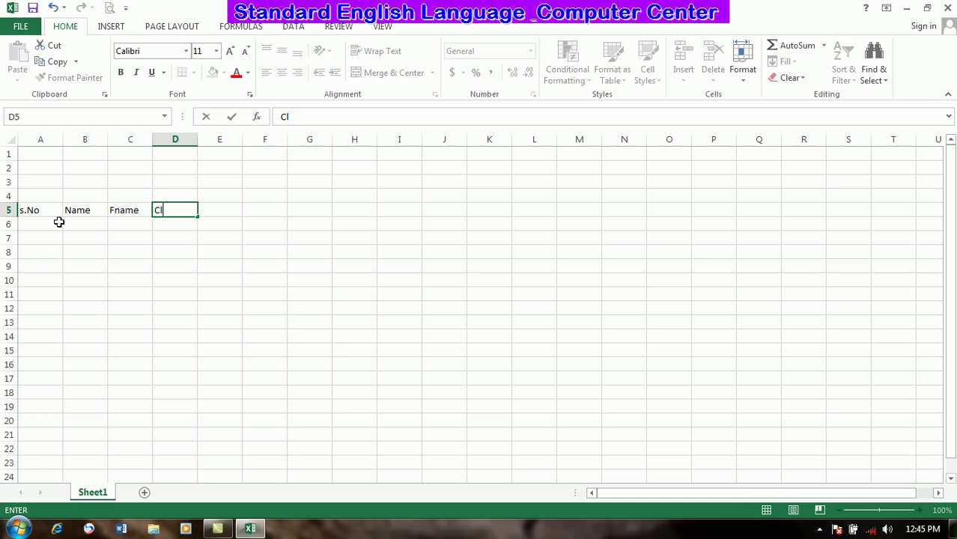
key("Tab")
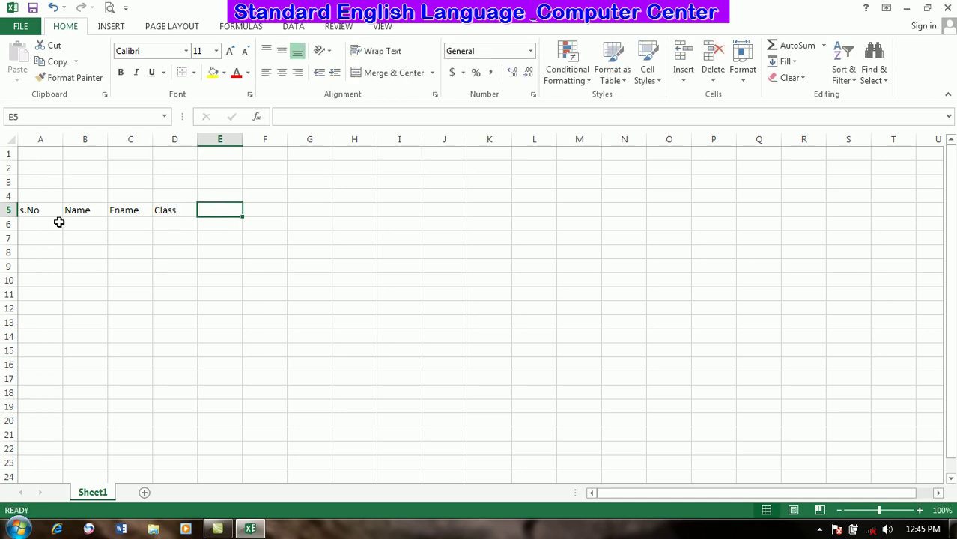
type("RE")
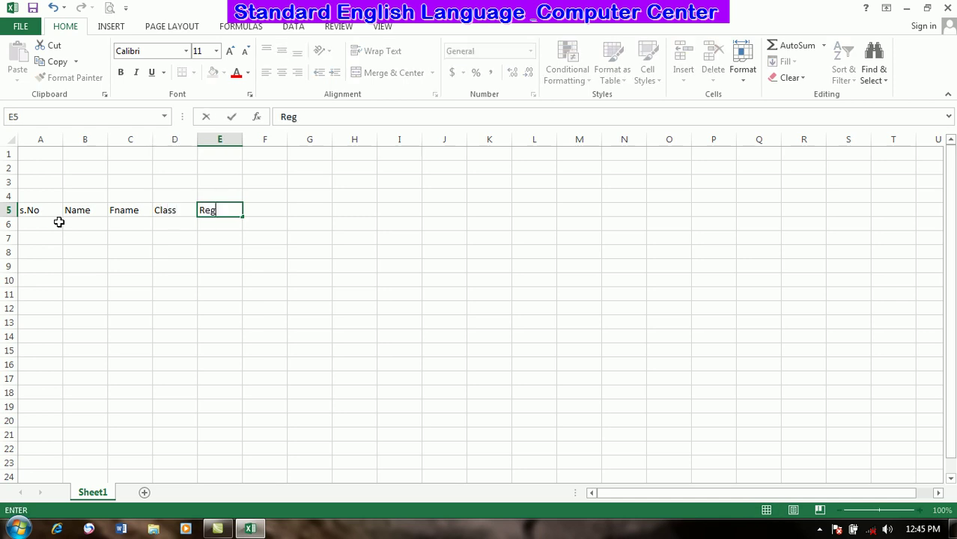
type("no")
key("Tab")
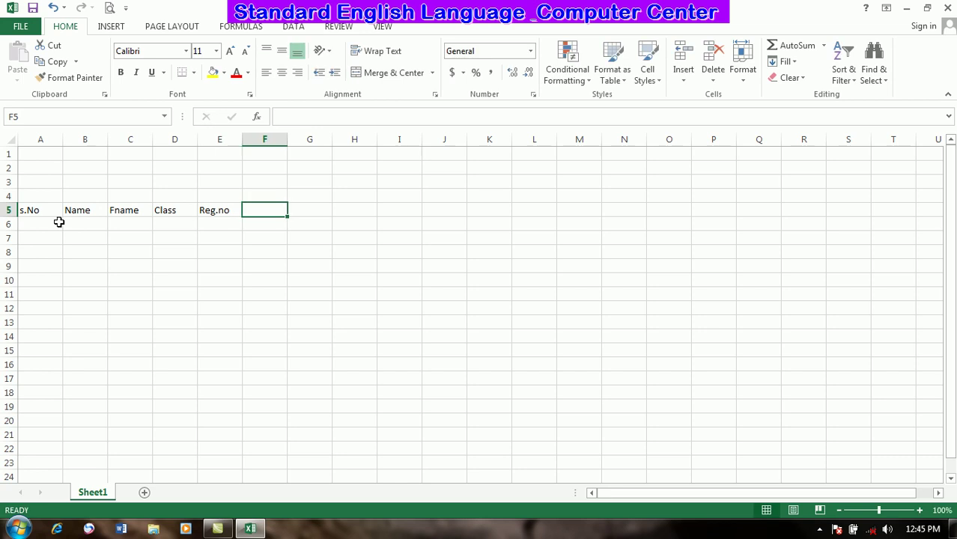
Step: Return to cell F5 and make the first entry there
key("Up")
key("Down")
key("Up")
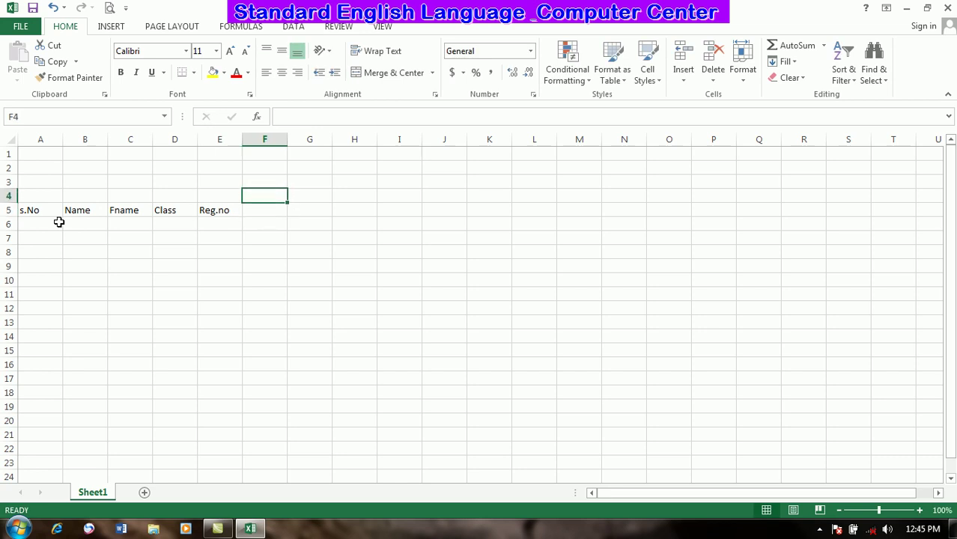
key("Down")
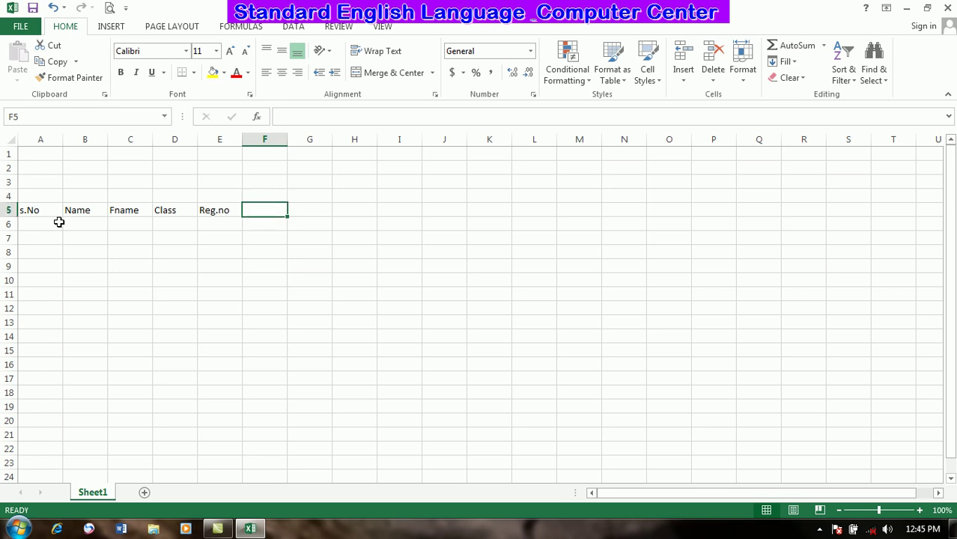
type("S")
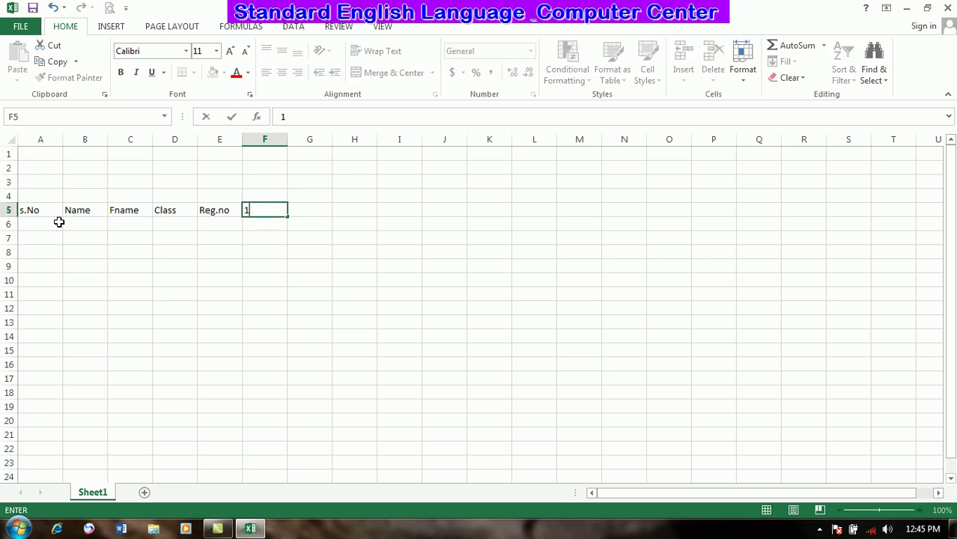
key("Return")
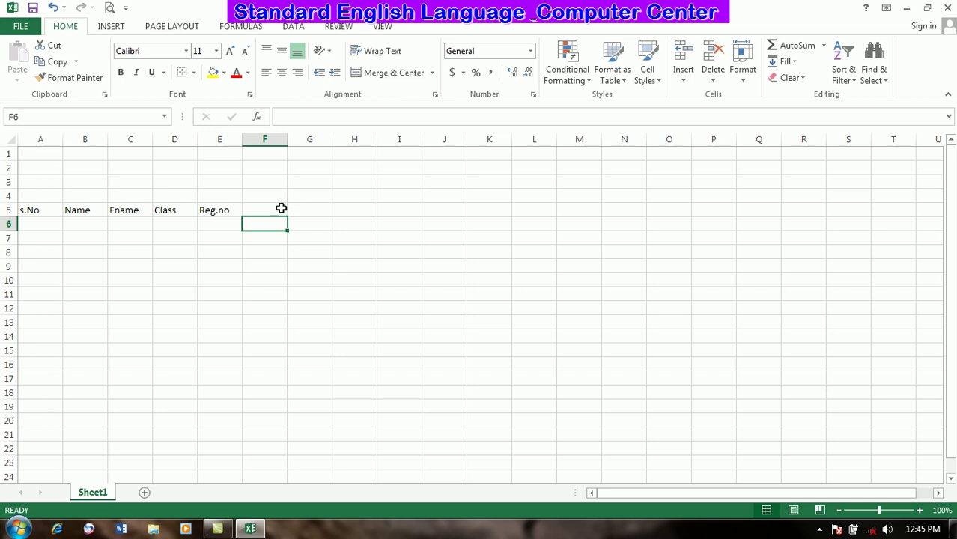
Step: Narrow column F to a thin width
left_click(281, 208)
key("Return")
left_click_drag(287, 142, 257, 142)
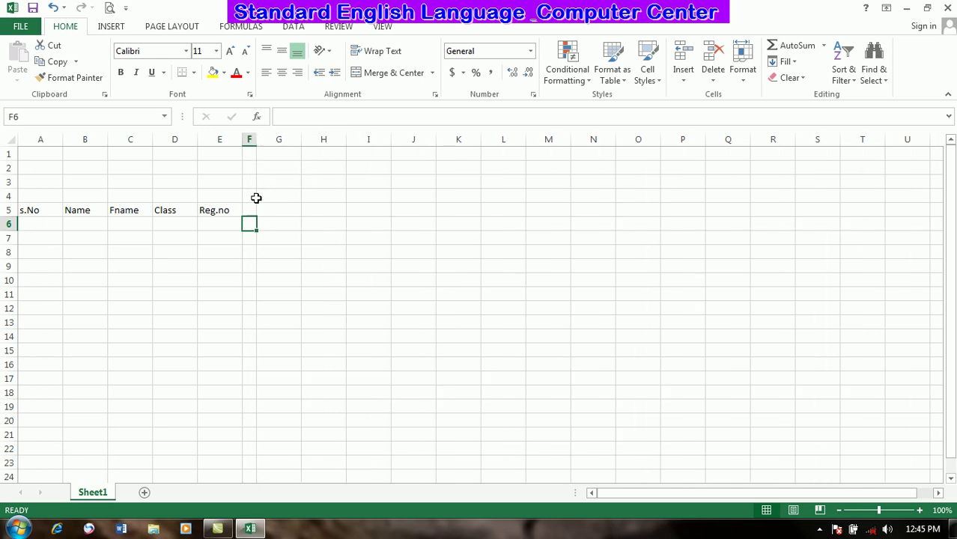
right_click(251, 210)
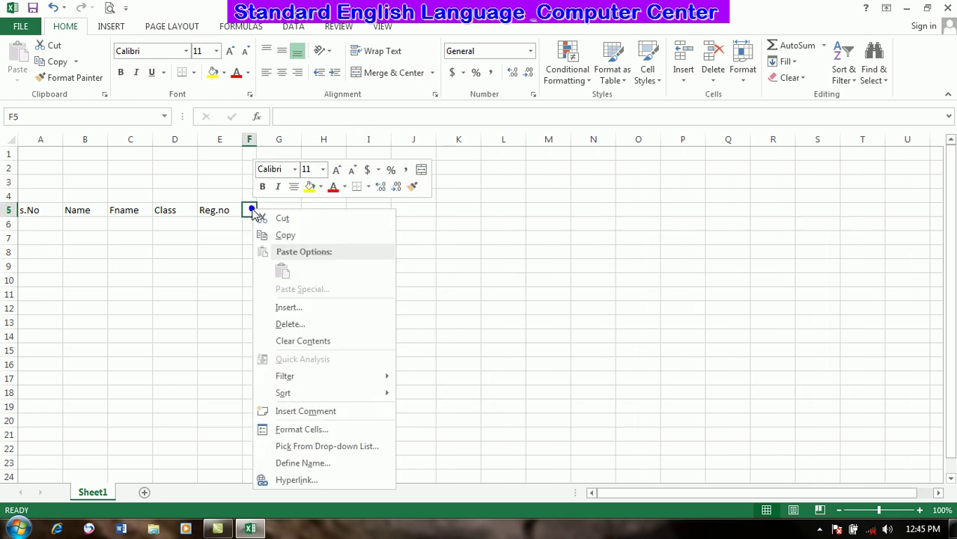
left_click(285, 236)
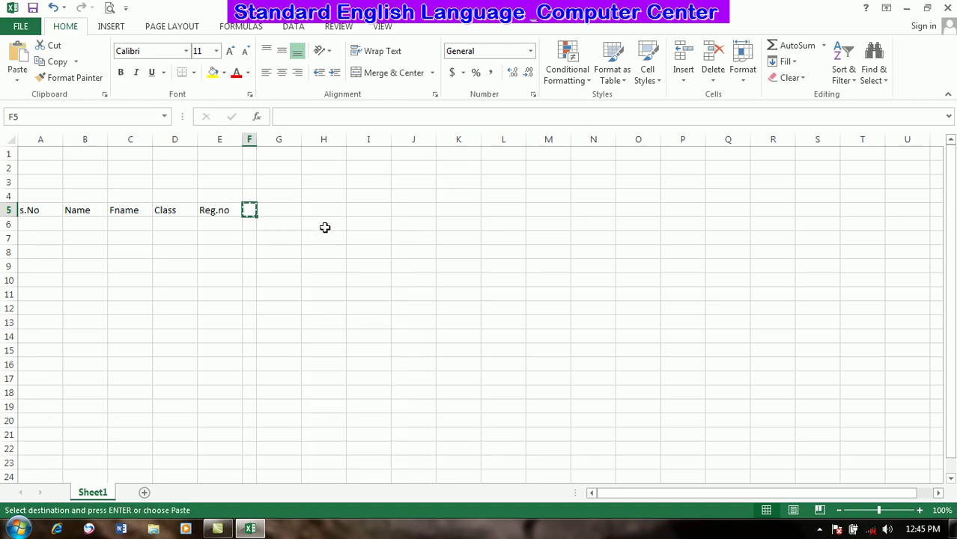
left_click(316, 249)
key("Escape")
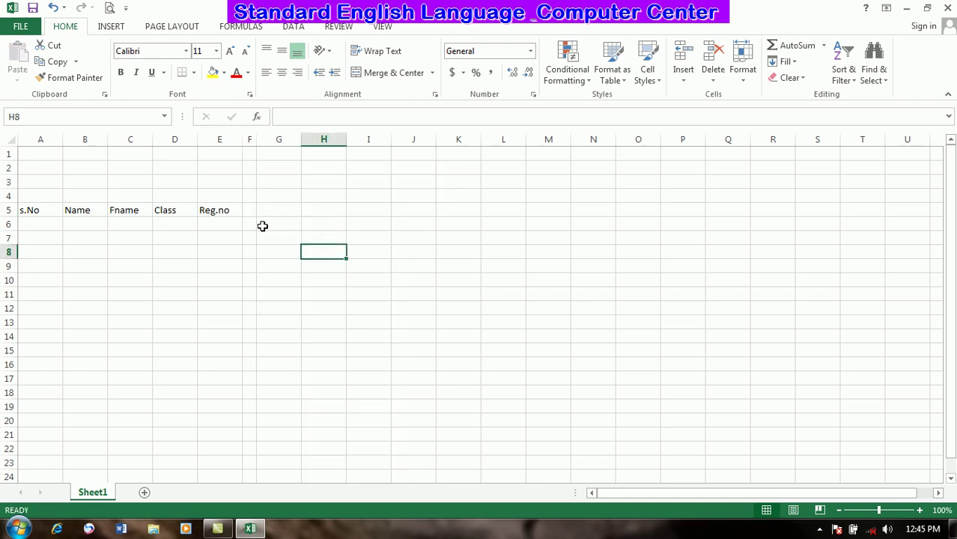
Step: Type 1 in F5 and fill the day numbers 1 to 30 across to AI5
left_click(250, 210)
type("1")
left_click(354, 276)
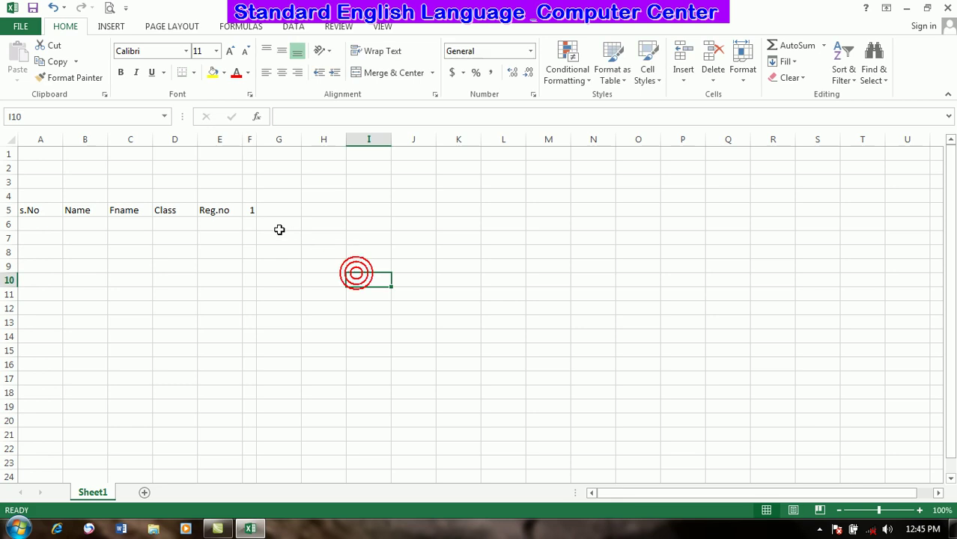
left_click(251, 211)
mouse_move(257, 218)
left_mouse_down()
mouse_move(954, 191)
mouse_move(840, 233)
mouse_move(859, 223)
left_mouse_up()
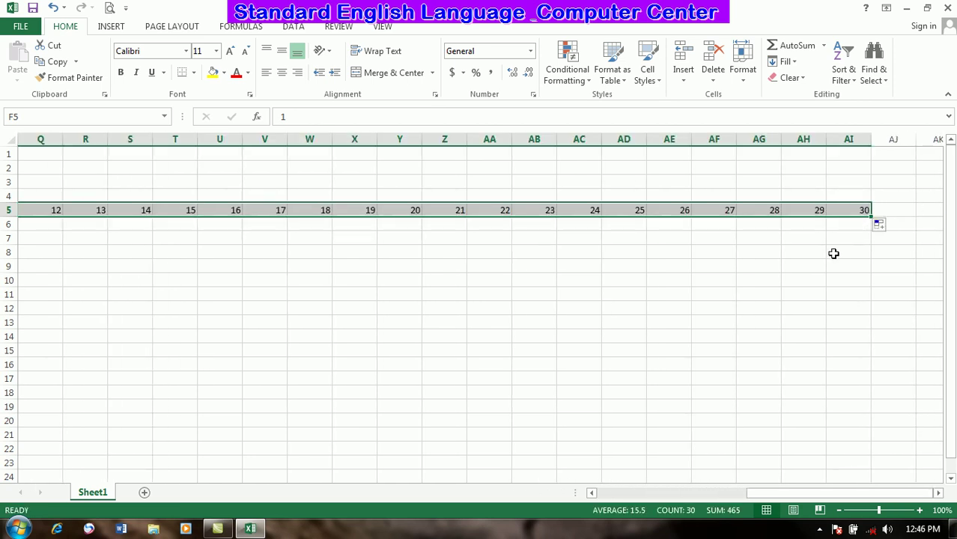
left_click_drag(790, 496, 653, 496)
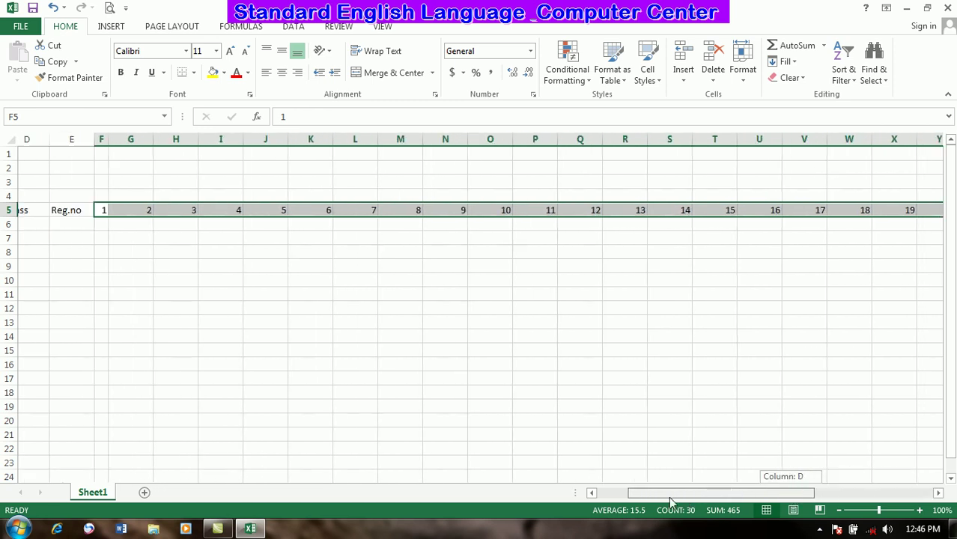
left_click(308, 294)
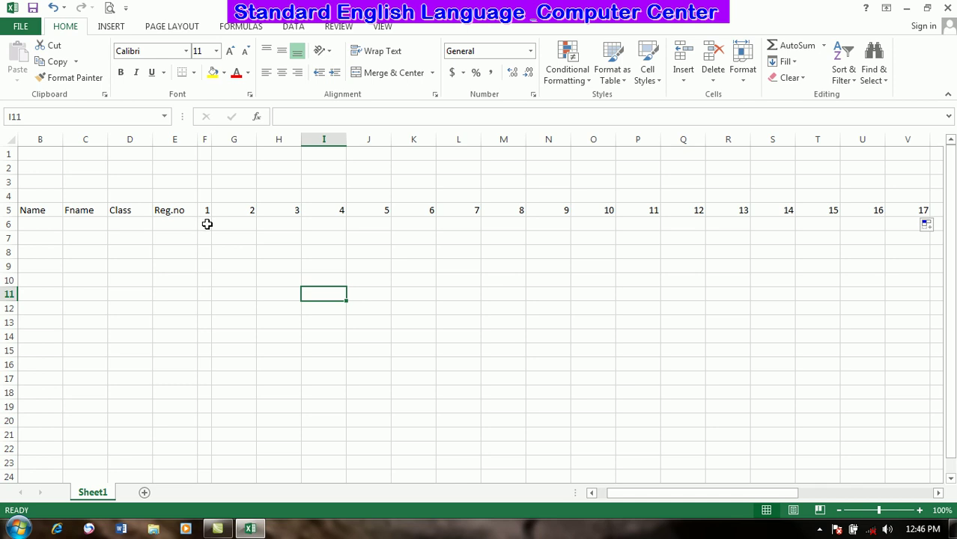
left_click(206, 223)
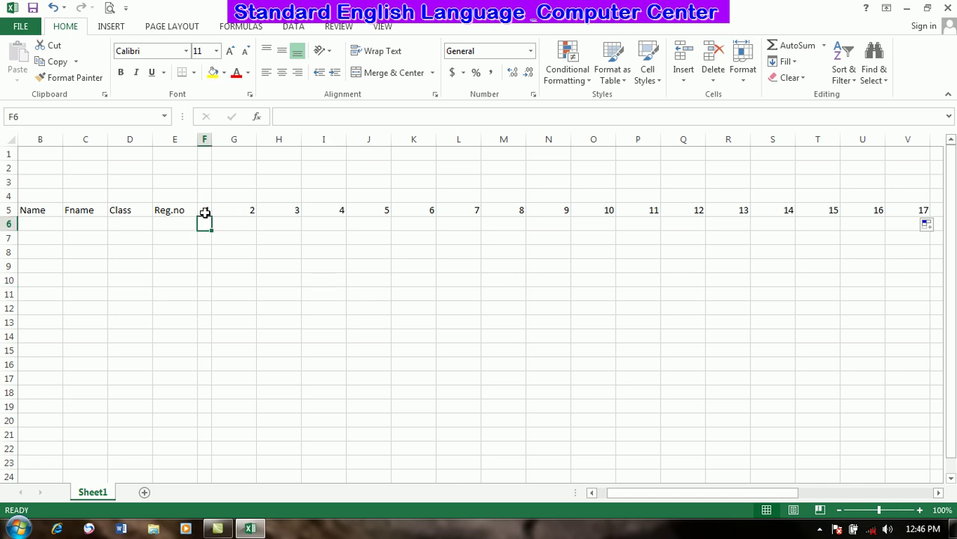
Step: Paste F5's column width onto columns G through AI using Paste Special > Column widths
right_click(205, 212)
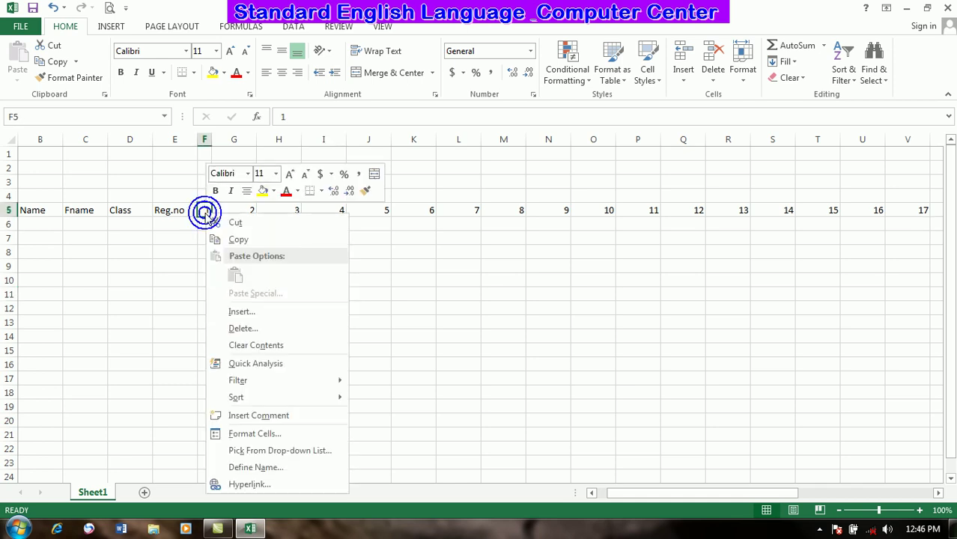
left_click(249, 240)
left_click_drag(241, 210, 423, 260)
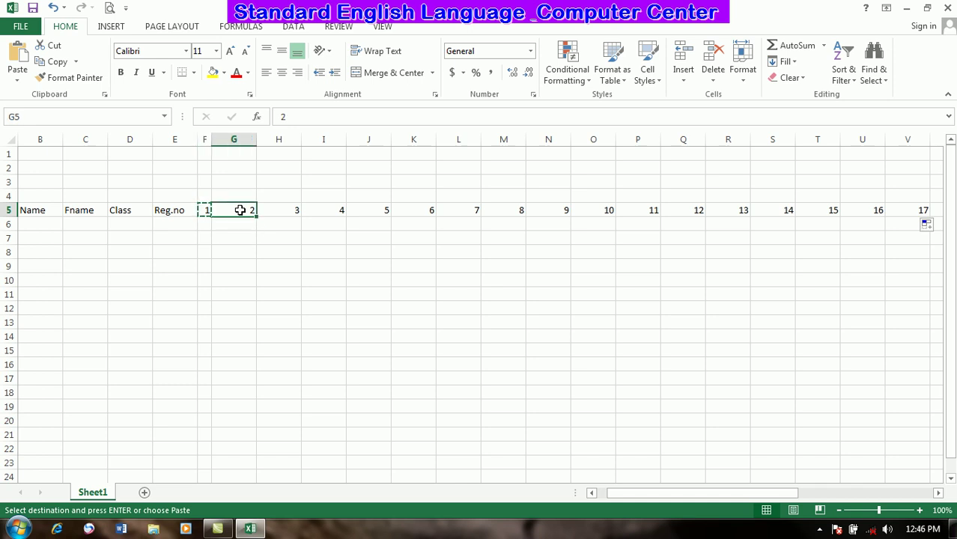
mouse_move(248, 210)
left_mouse_down()
mouse_move(426, 302)
mouse_move(664, 381)
mouse_move(312, 490)
mouse_move(284, 387)
mouse_move(298, 349)
mouse_move(266, 385)
mouse_move(267, 417)
mouse_move(461, 441)
mouse_move(621, 398)
mouse_move(831, 381)
mouse_move(901, 398)
mouse_move(942, 393)
mouse_move(887, 405)
mouse_move(854, 399)
left_mouse_up()
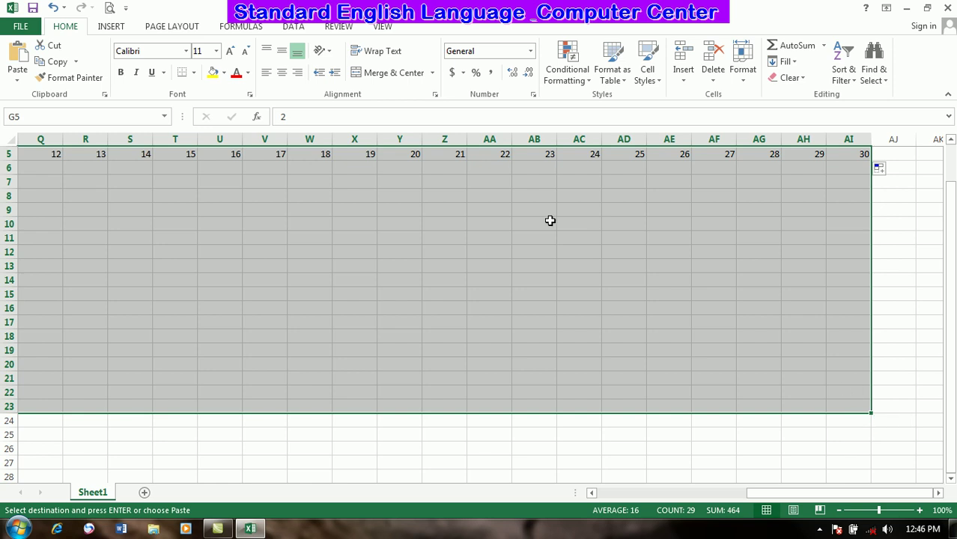
right_click(549, 220)
left_click(600, 301)
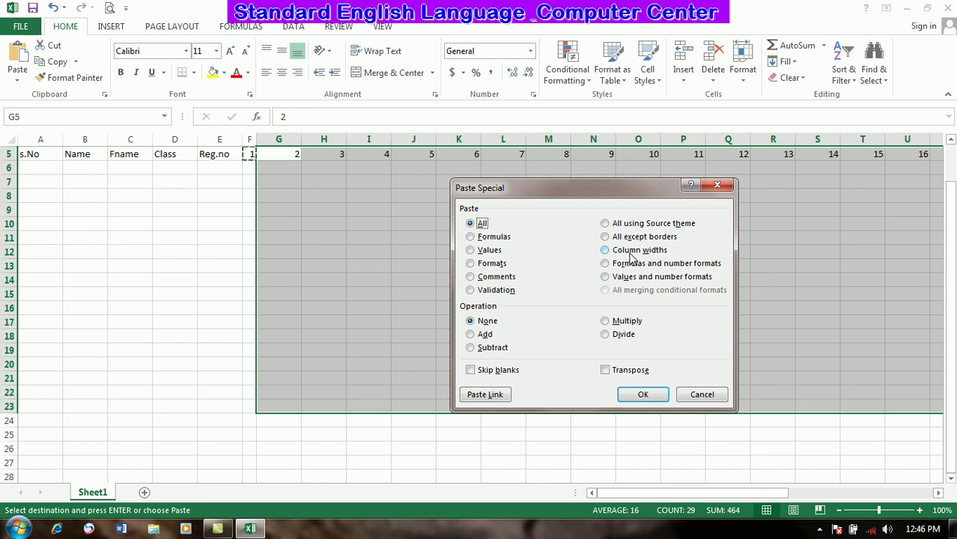
left_click(631, 252)
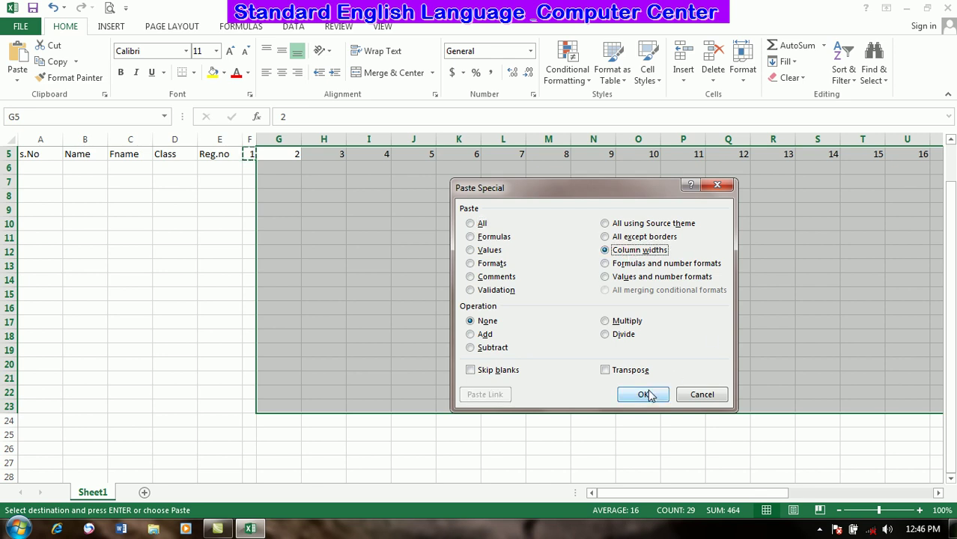
left_click(645, 394)
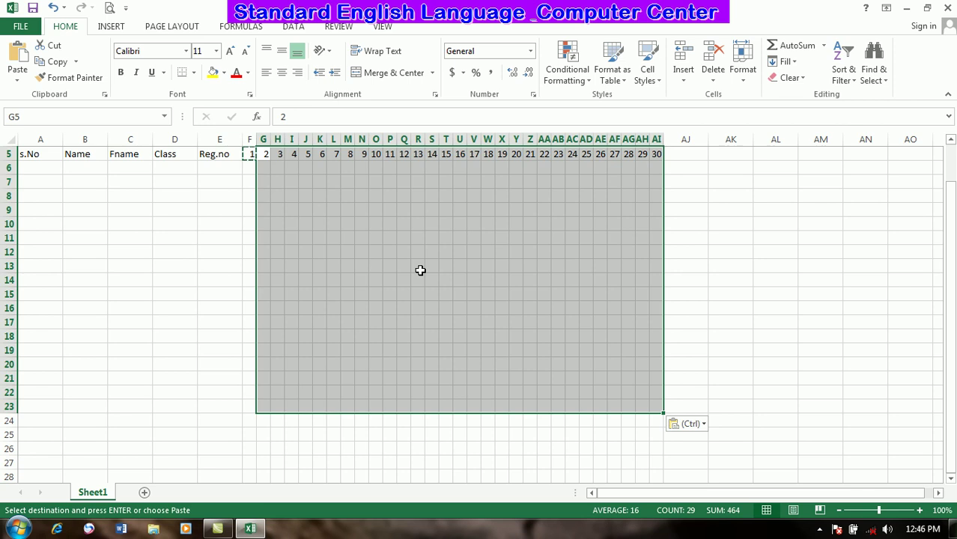
left_click(420, 270)
Step: Apply All Borders to the table range A5:AI18
mouse_move(33, 155)
left_mouse_down()
mouse_move(634, 304)
mouse_move(655, 338)
left_mouse_up()
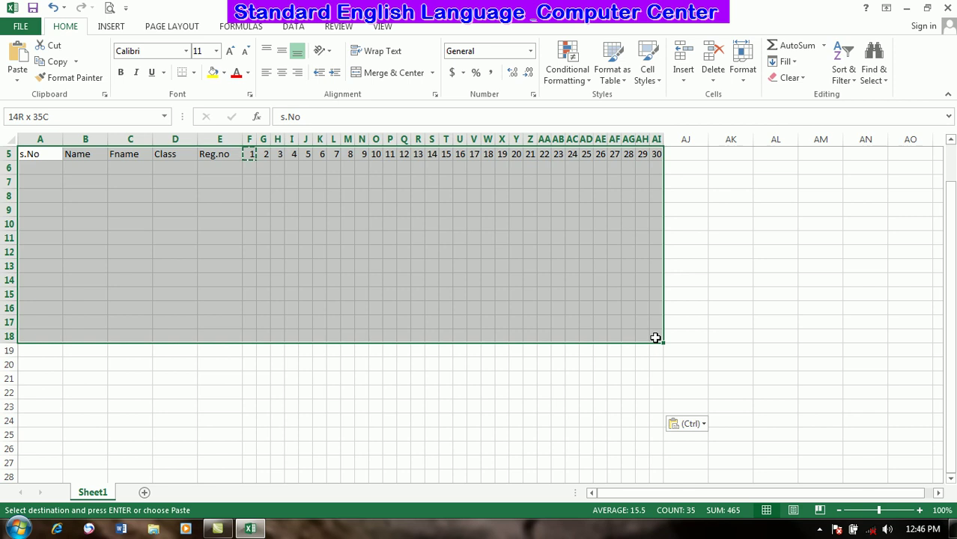
left_click(193, 71)
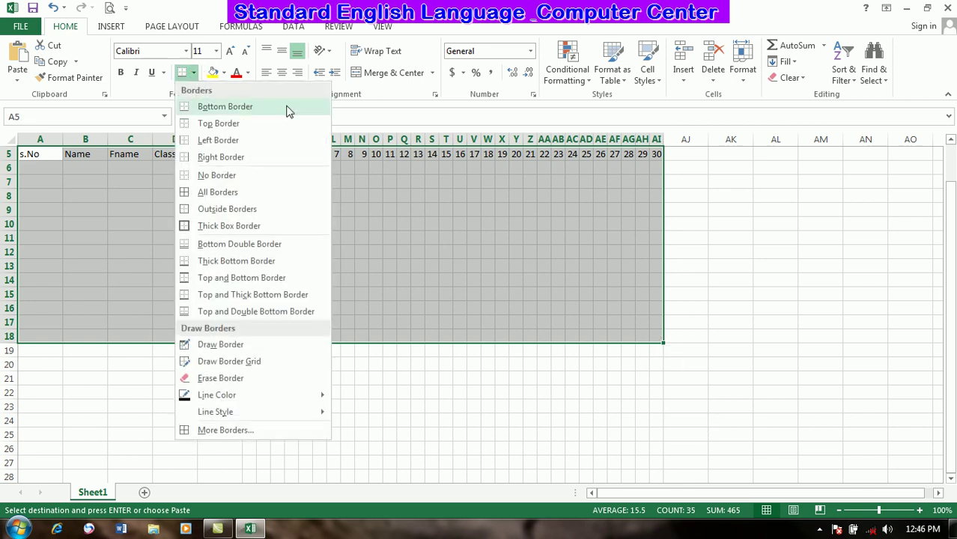
left_click(202, 192)
left_click(403, 210)
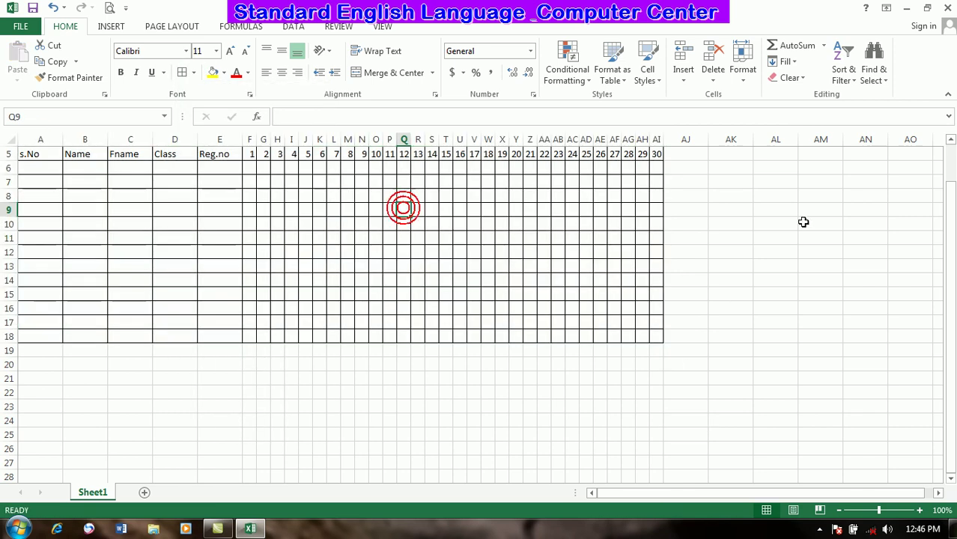
Step: Narrow the s.No column A and widen the Name column
left_click(950, 140)
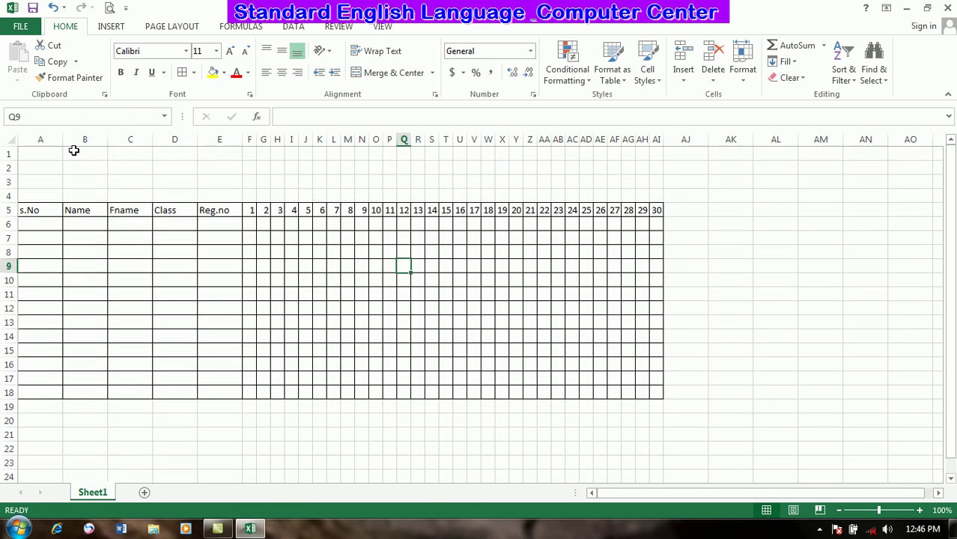
left_click_drag(62, 140, 51, 139)
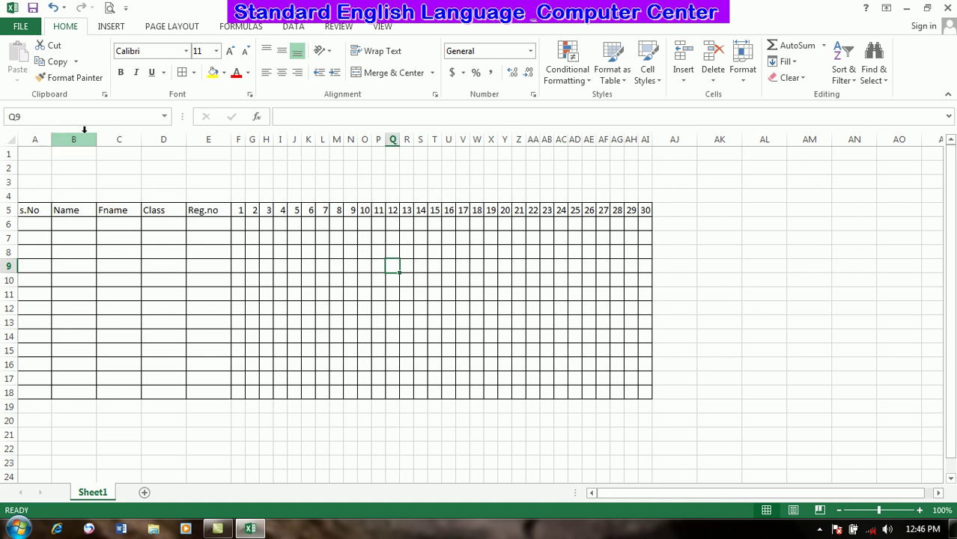
left_click_drag(97, 139, 271, 140)
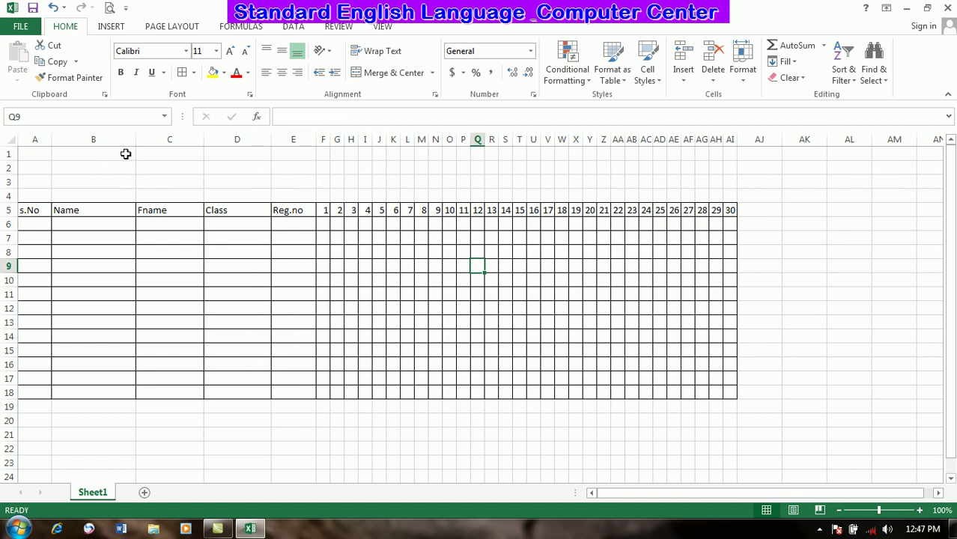
left_click_drag(126, 153, 564, 147)
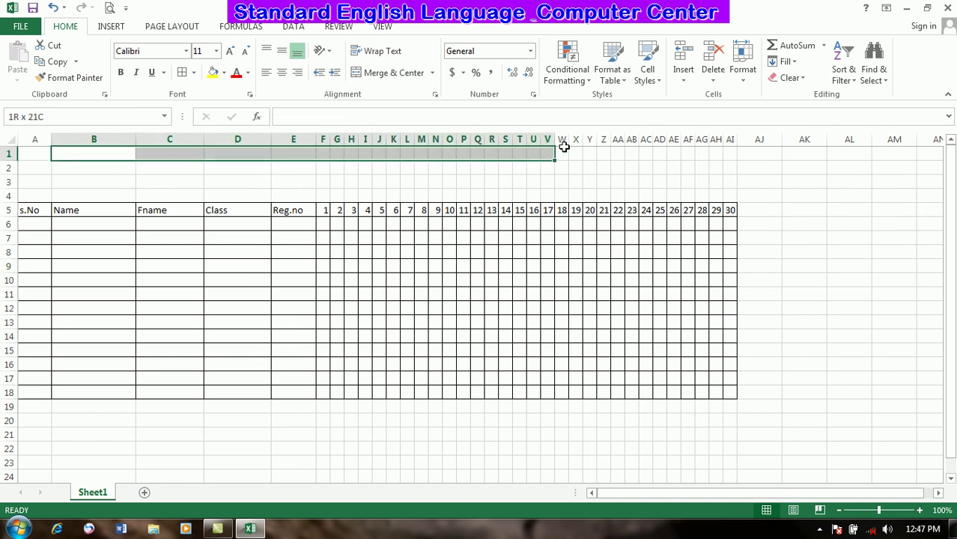
Step: Merge and centre B1:AD2 and enter the title 'Students Attendence Sheet'
left_click_drag(564, 147, 662, 166)
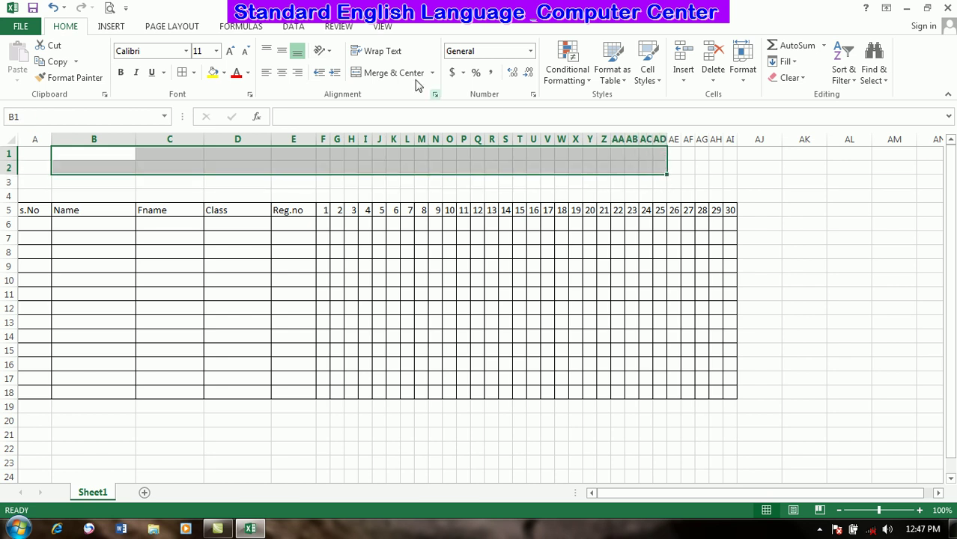
left_click(387, 75)
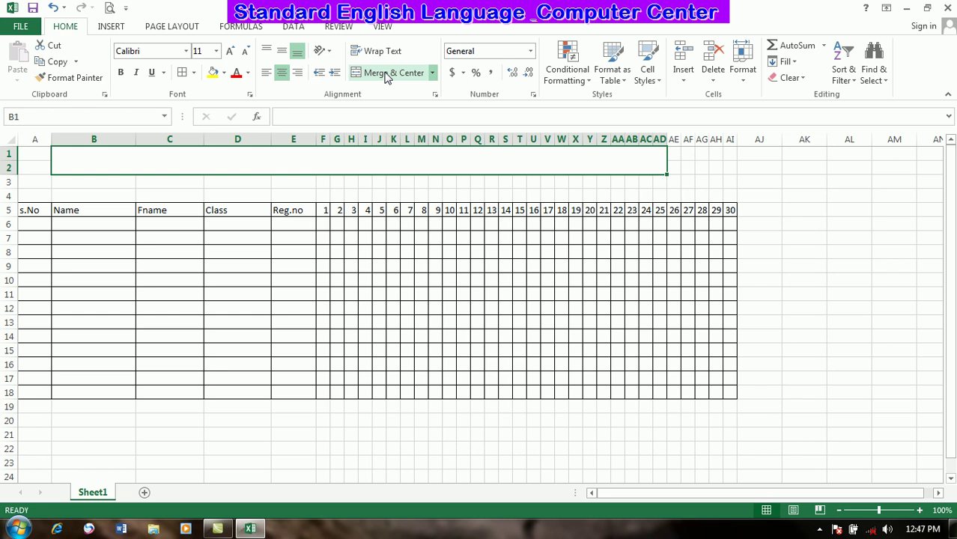
type("Standard English language and cmputer Center")
key("BackSpace")
key("BackSpace")
key("BackSpace")
key("BackSpace")
key("BackSpace")
key("BackSpace")
key("BackSpace")
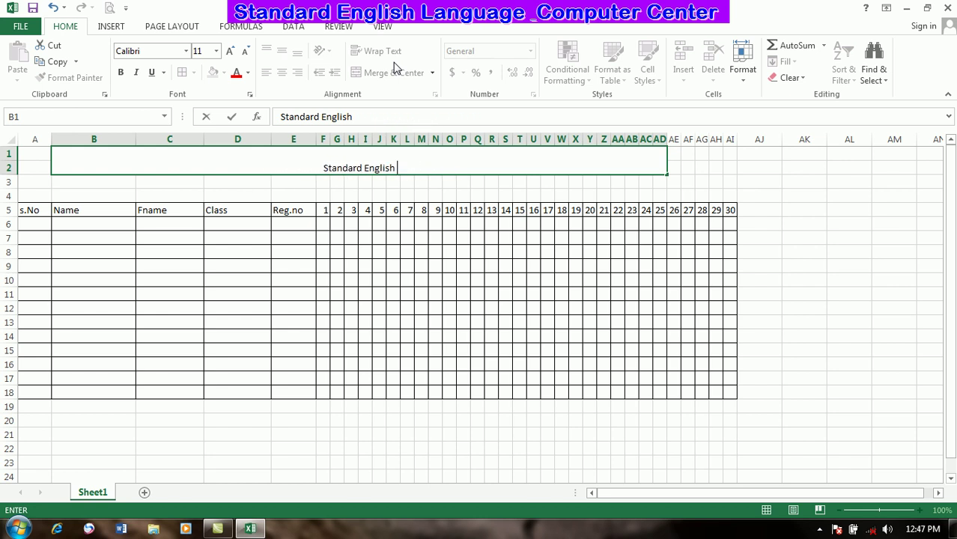
key("BackSpace")
key("BackSpace")
key("BackSpace")
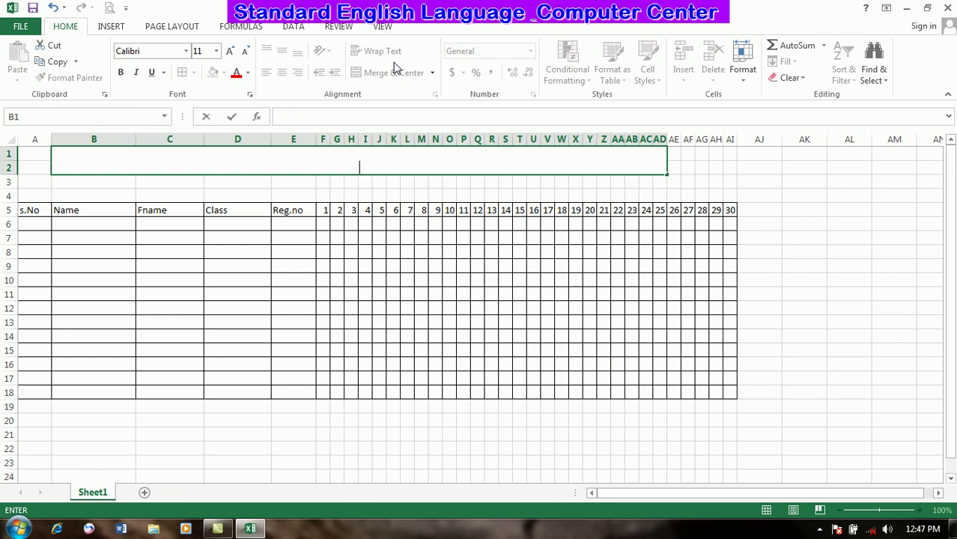
type("Students Ad")
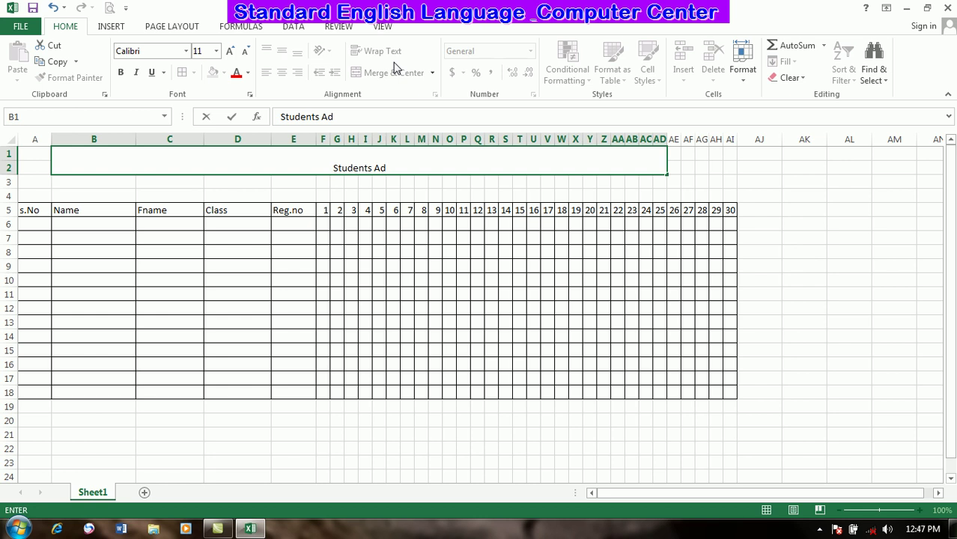
key("BackSpace")
type("ttendence Shee")
key("BackSpace")
key("BackSpace")
type("eet")
key("Return")
left_click(386, 152)
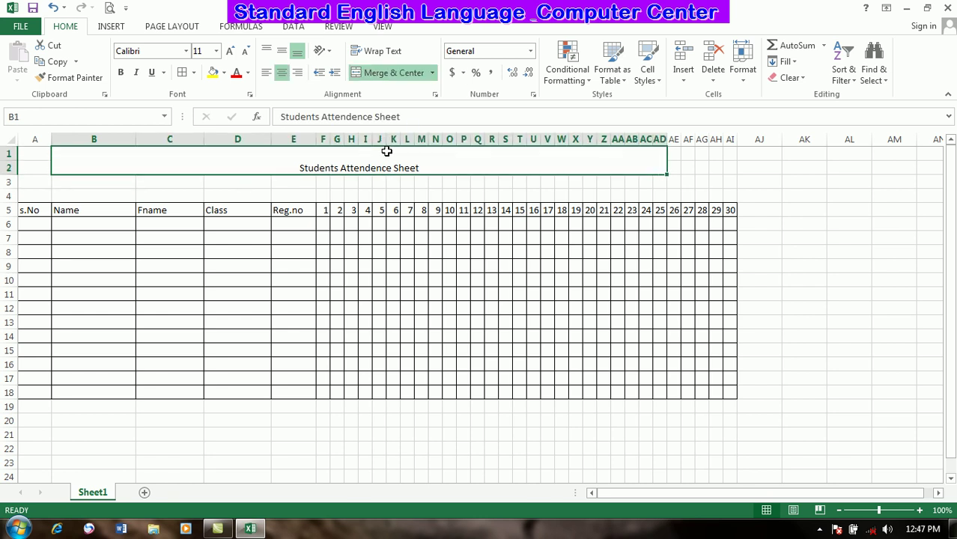
Step: Make the title bold, 22 pt and middle-aligned, with a light blue fill
left_click(276, 51)
left_click(229, 50)
left_click(230, 51)
left_click(230, 51)
left_click(230, 51)
left_click(229, 51)
left_click(230, 51)
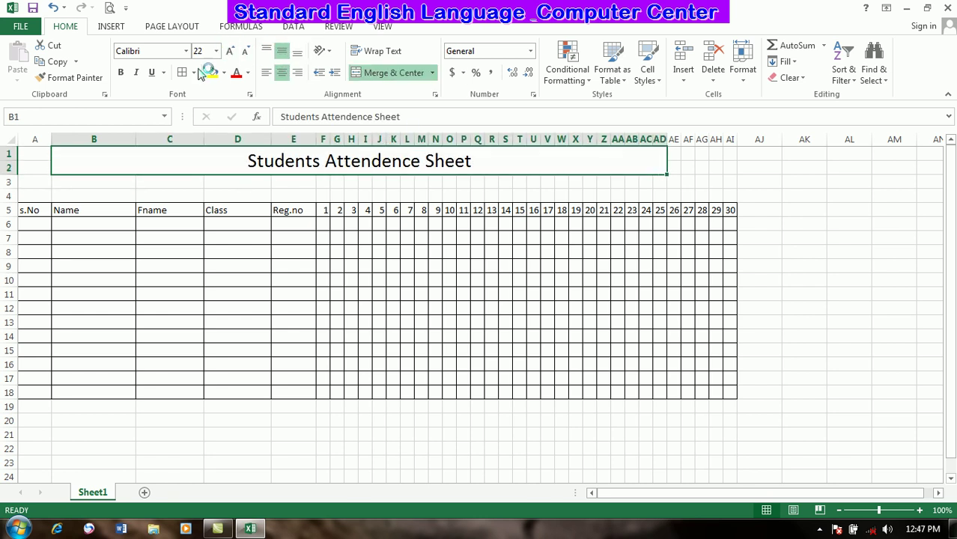
left_click(120, 72)
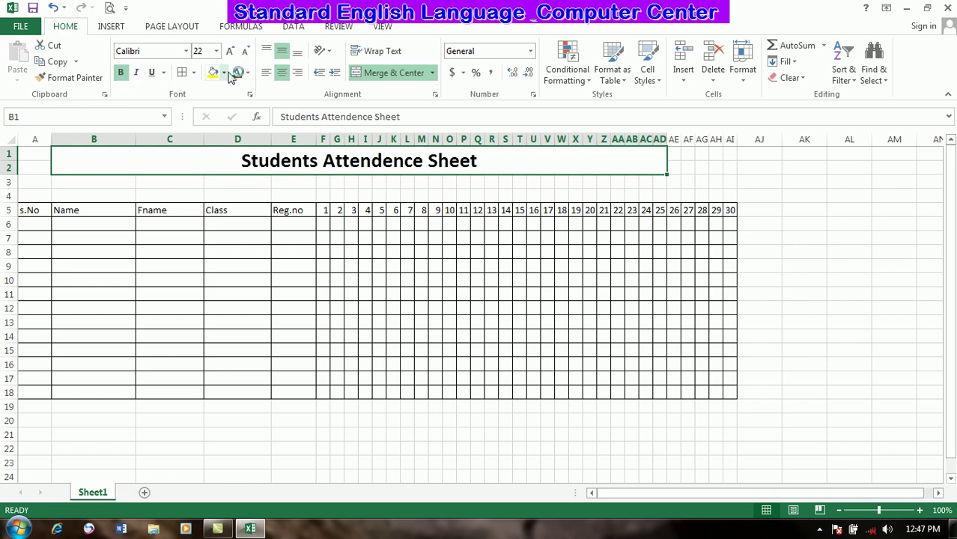
left_click(224, 72)
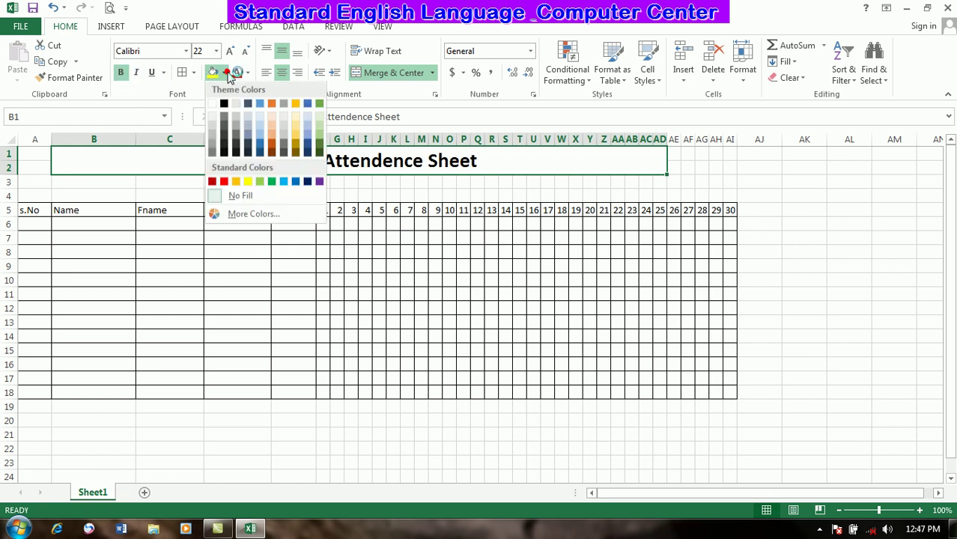
left_click(260, 128)
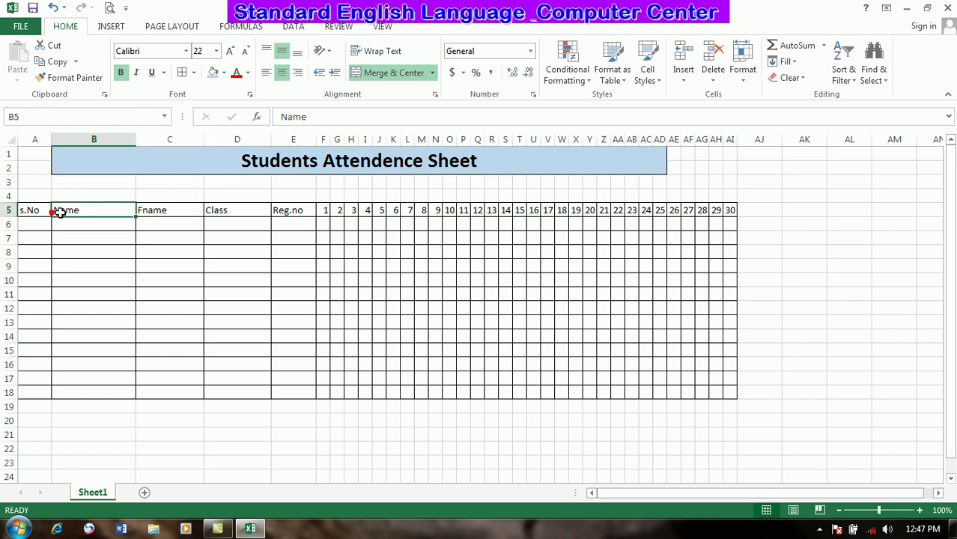
Step: Move the attendance table down two rows so it starts at row 7
left_click_drag(55, 213, 437, 252)
left_click_drag(27, 212, 729, 392)
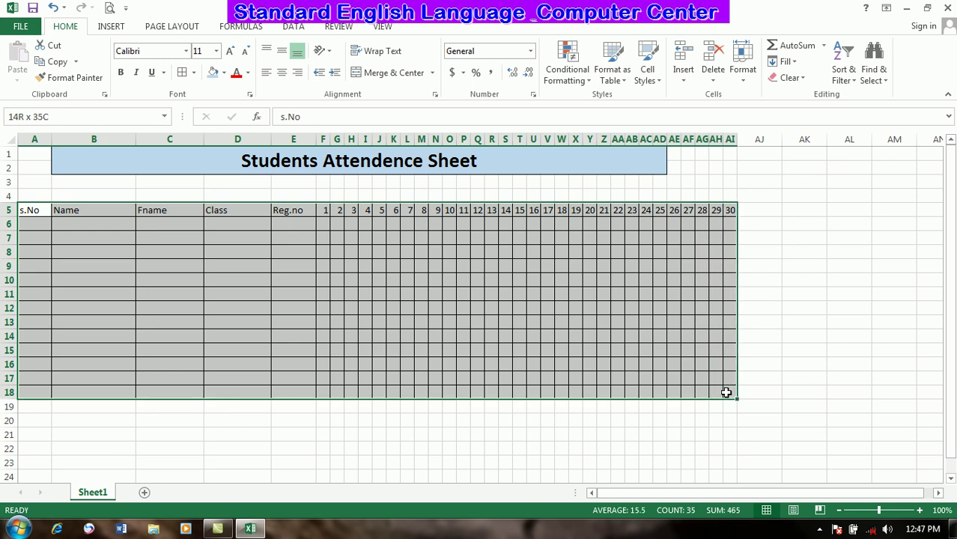
left_click_drag(585, 402, 587, 428)
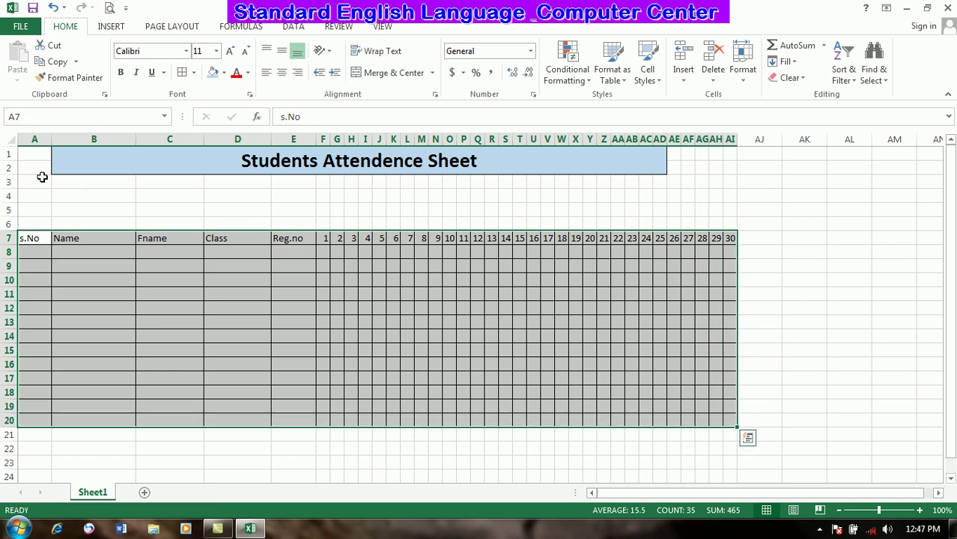
left_click_drag(44, 205, 113, 209)
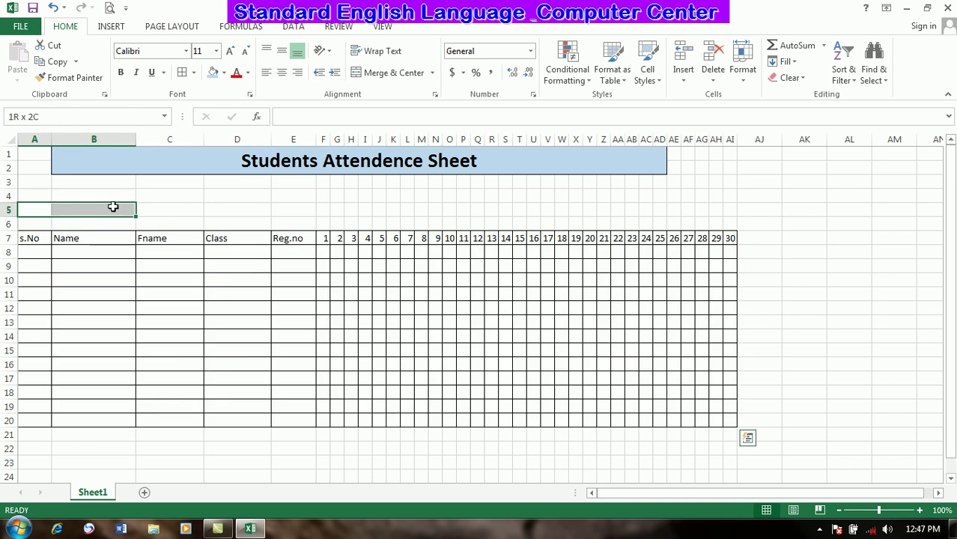
Step: Merge A5:B5 and enter a left-aligned, underlined T_NAME: label
left_click(362, 71)
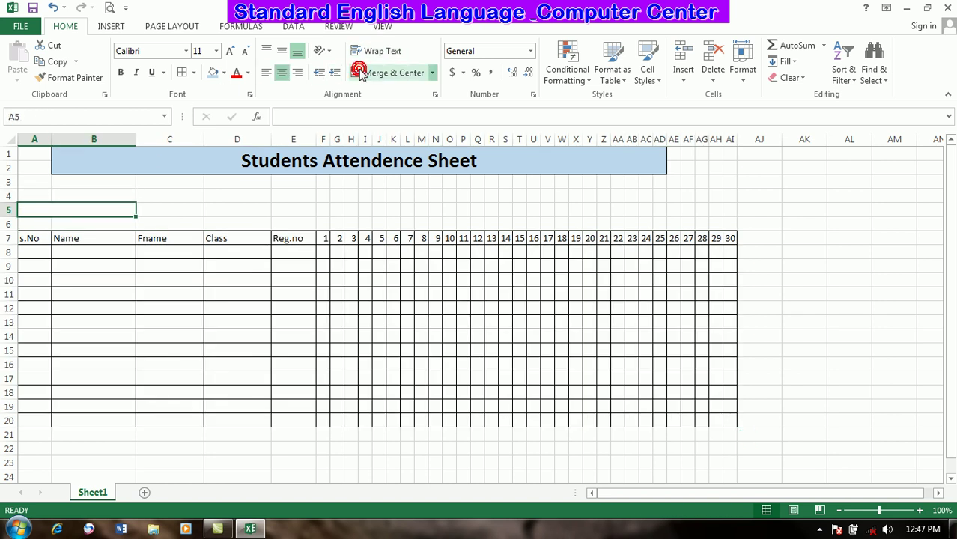
type("T")
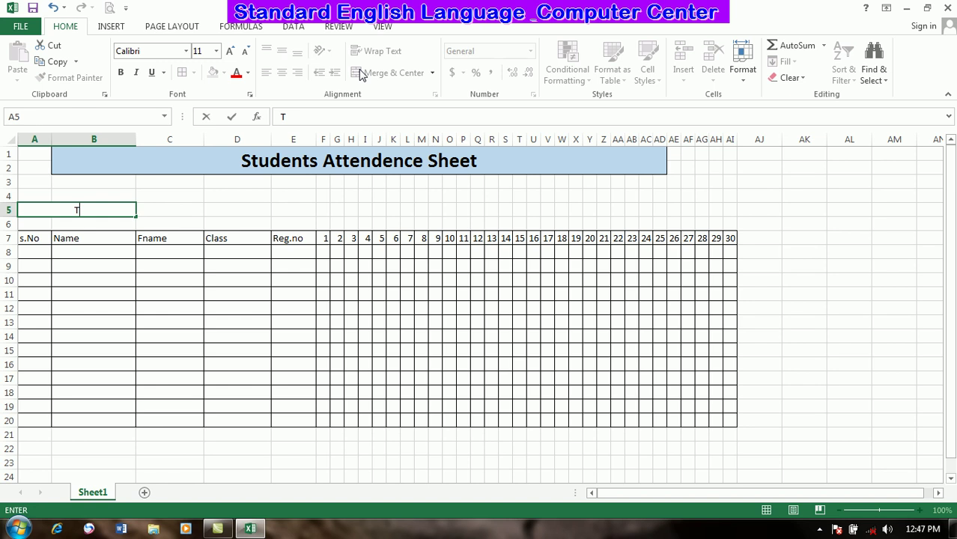
type("_NAME")
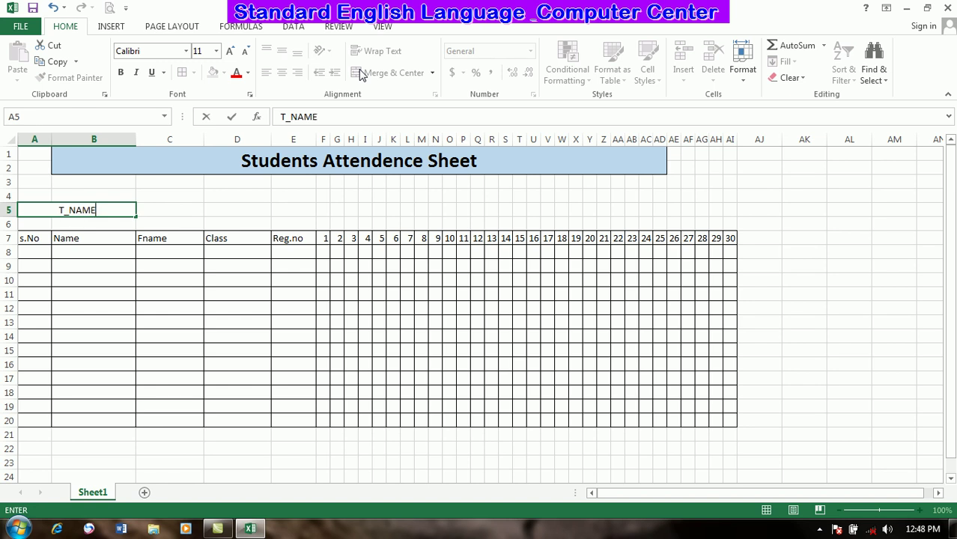
left_click(146, 221)
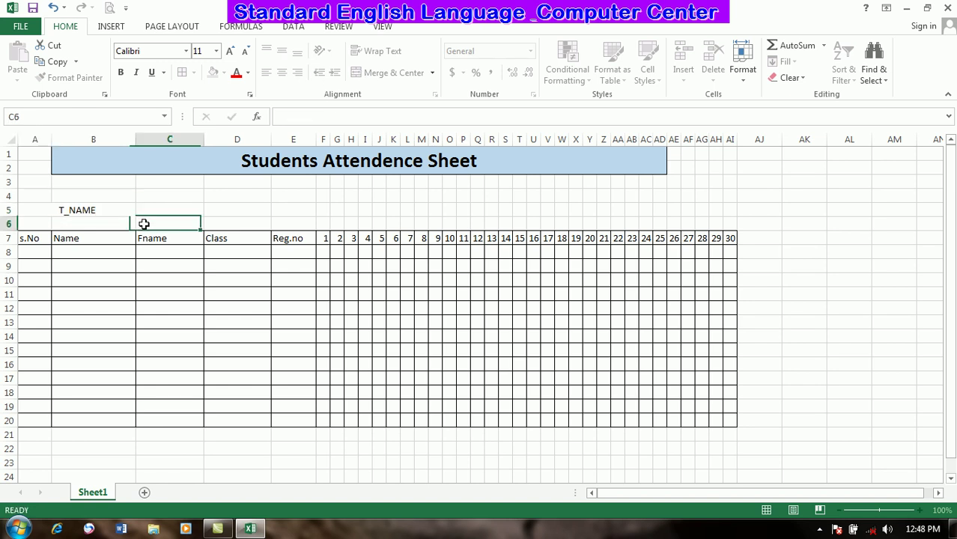
left_click(96, 210)
left_click(266, 73)
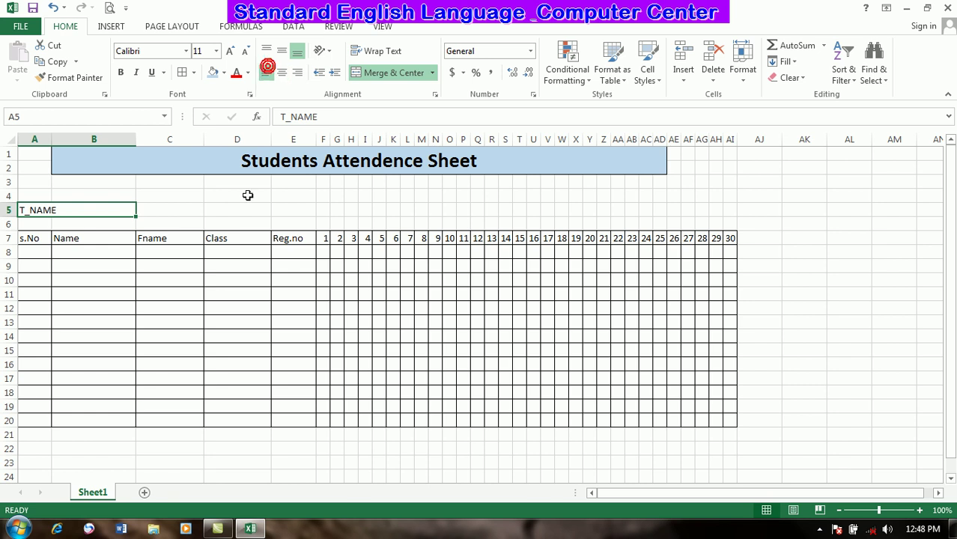
left_click(181, 237)
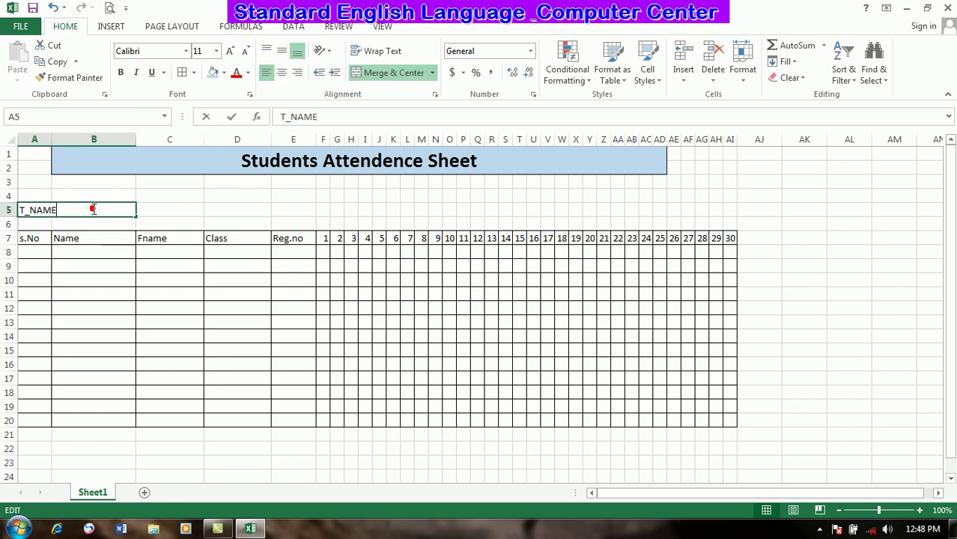
double_click(92, 208)
type(":")
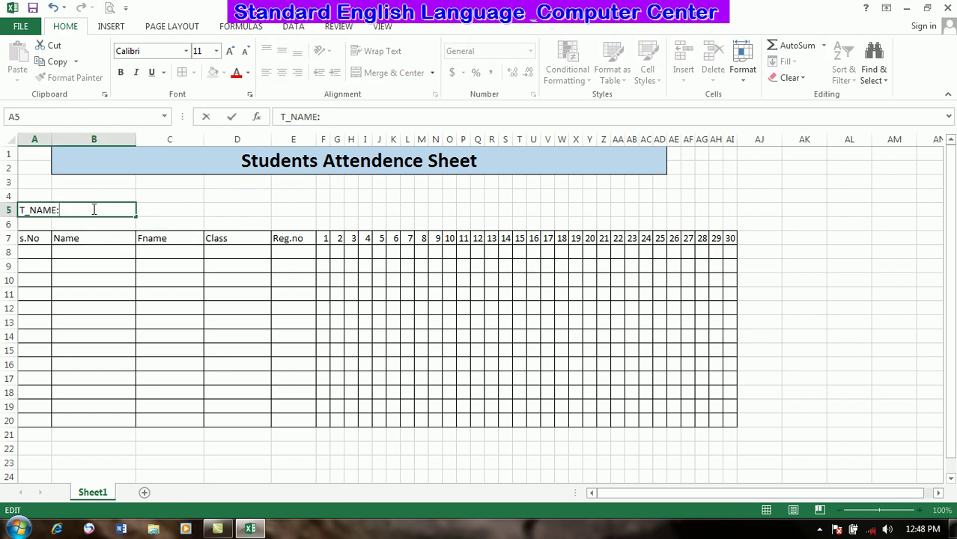
type("__________")
Step: Merge D5:F5 without centring and start typing the S_date: field
left_click_drag(237, 208, 329, 208)
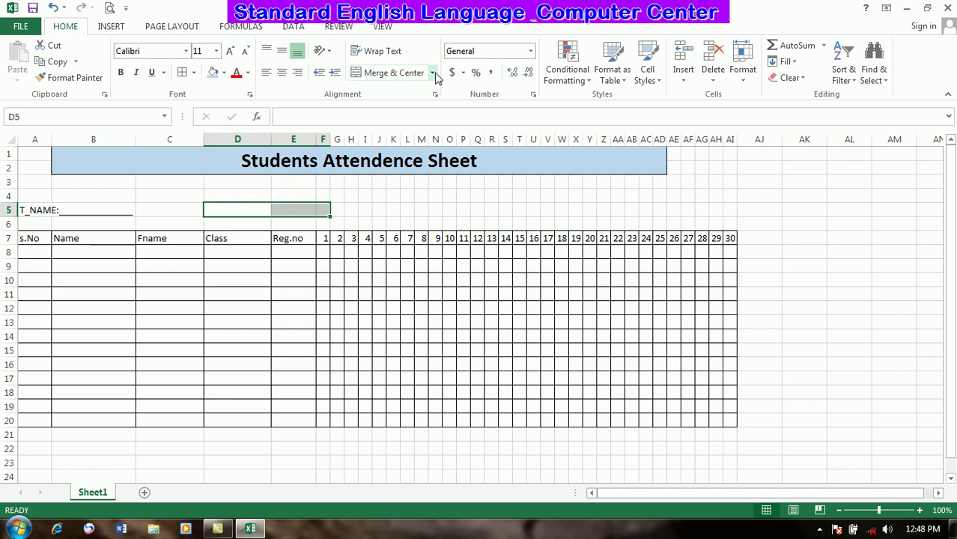
left_click(434, 73)
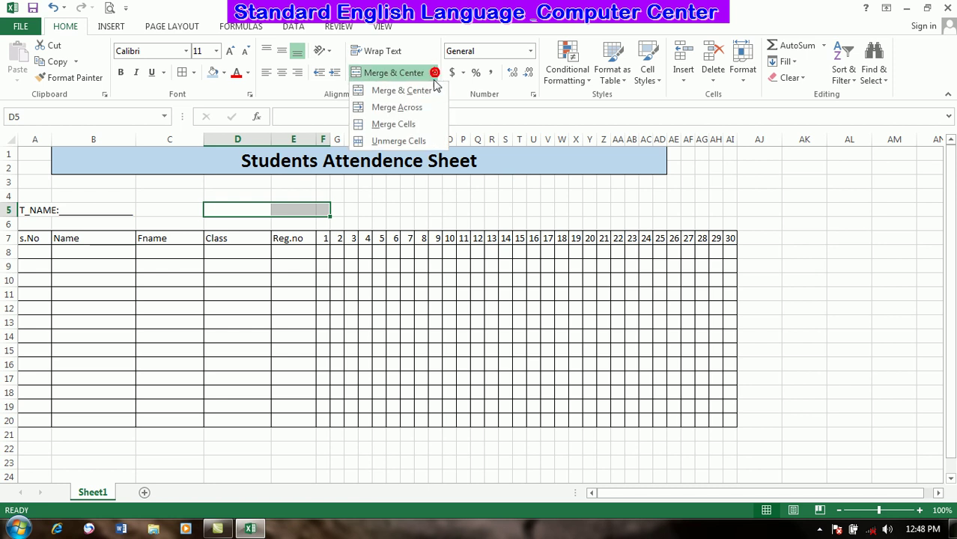
left_click(397, 123)
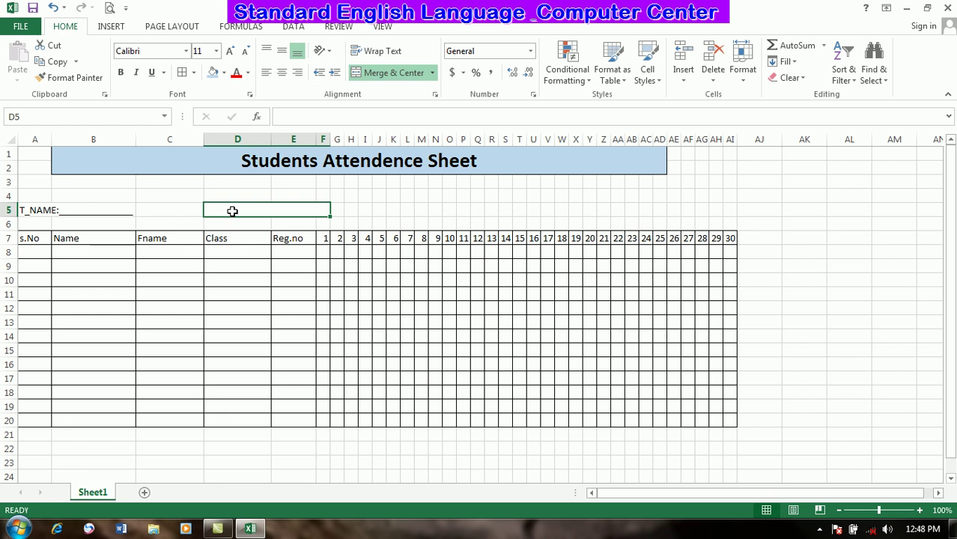
type("C")
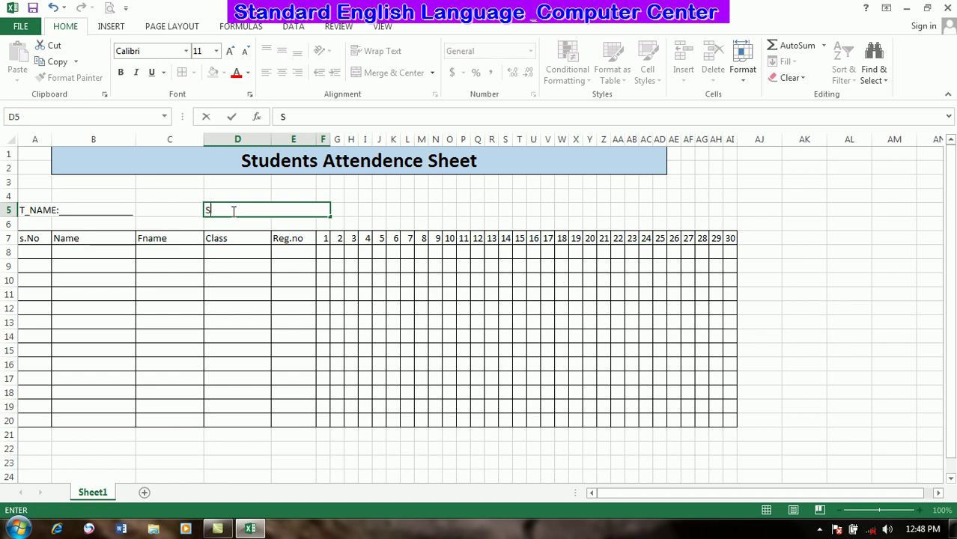
type("date:________________")
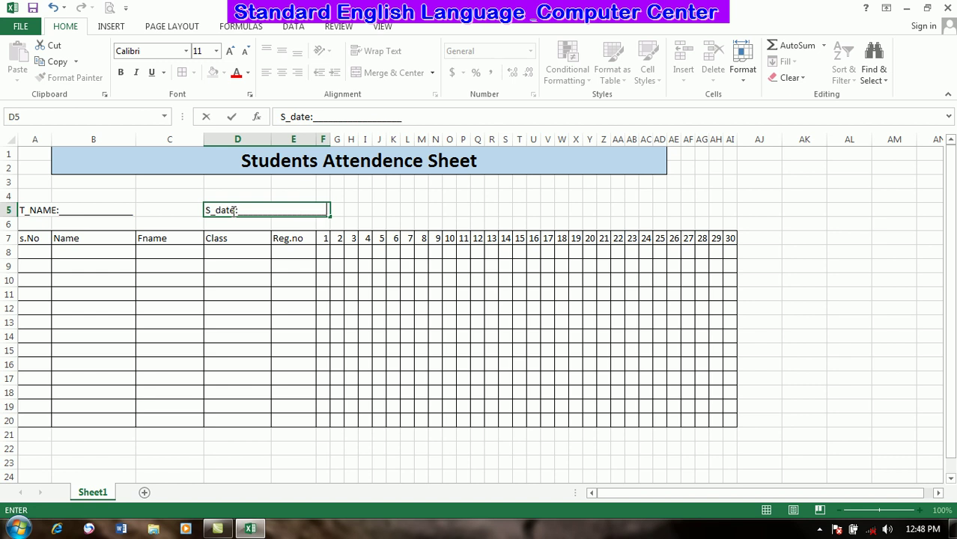
Step: Merge P5:Y5 and fill it with 'E_Date' followed by an underscore fill-in line
left_click_drag(462, 210, 591, 212)
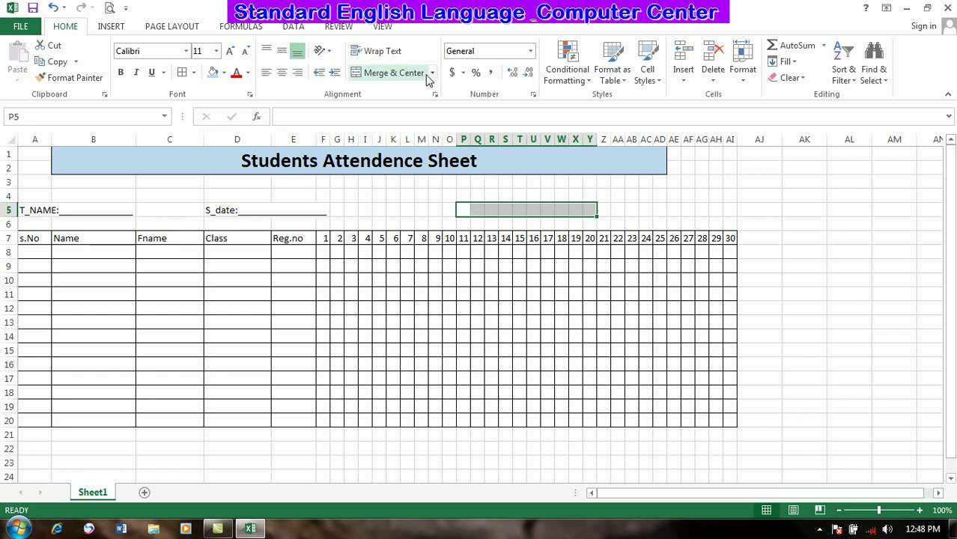
left_click(433, 73)
left_click(391, 125)
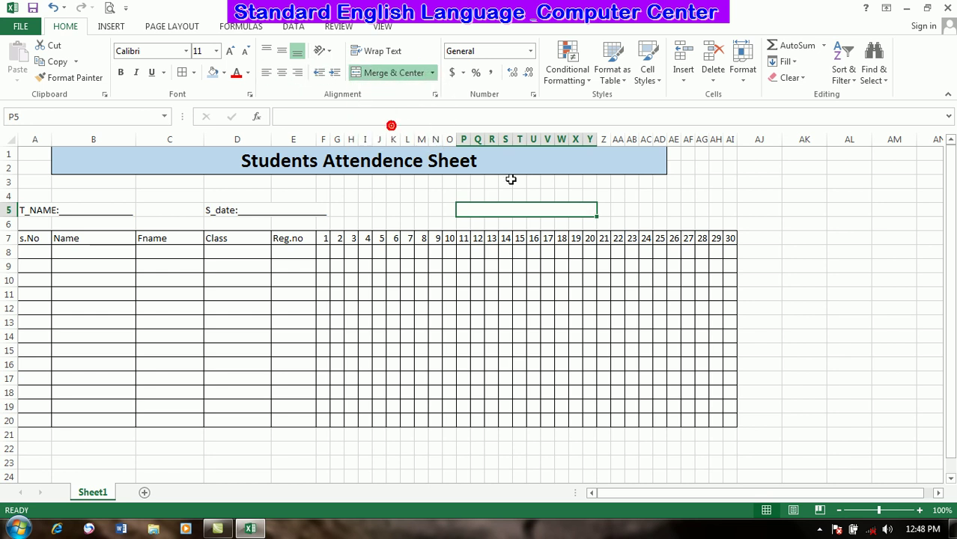
type("E_DAte")
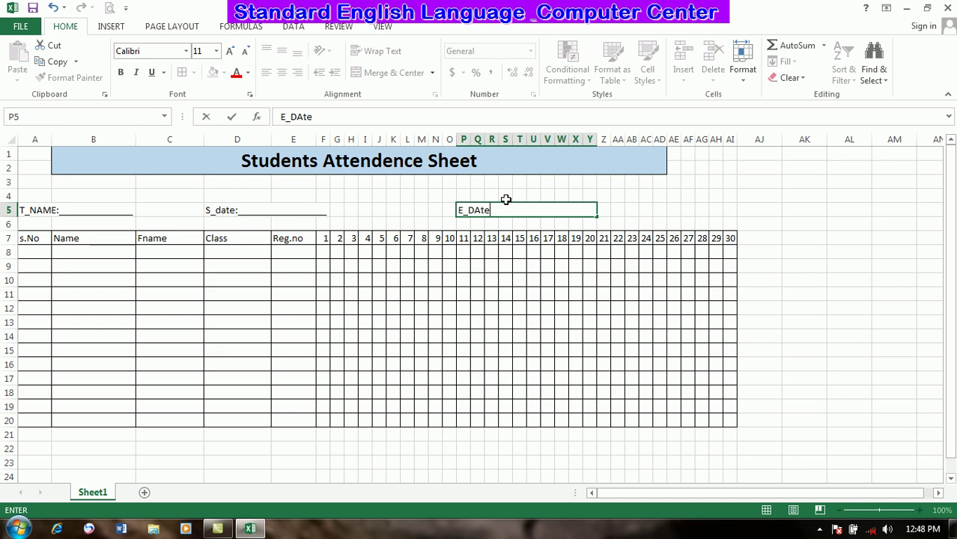
key("Tab")
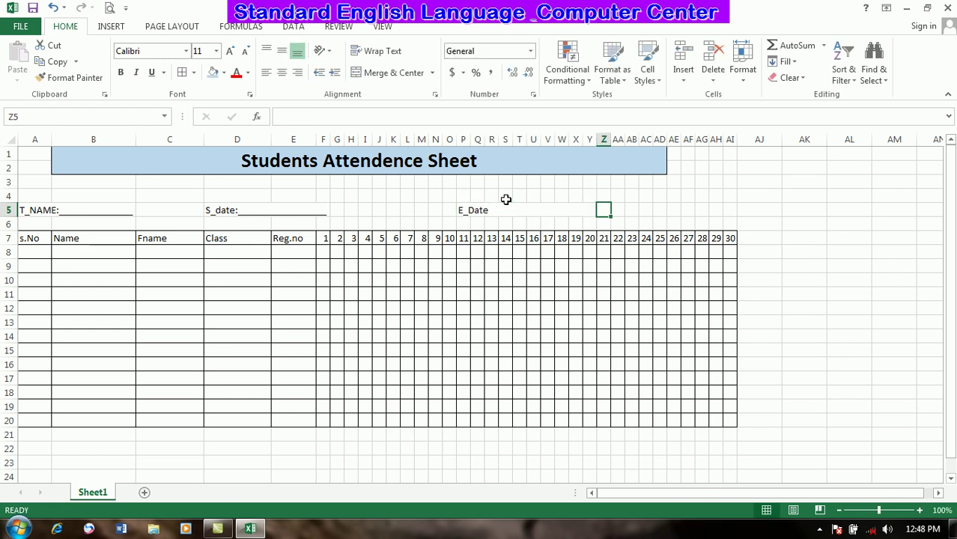
double_click(506, 216)
type(":")
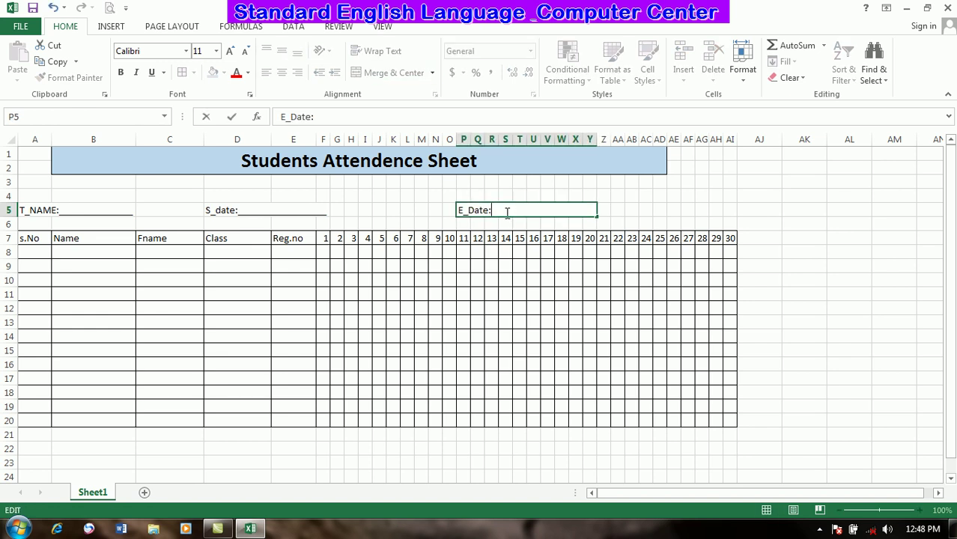
type("____________________")
left_click(717, 307)
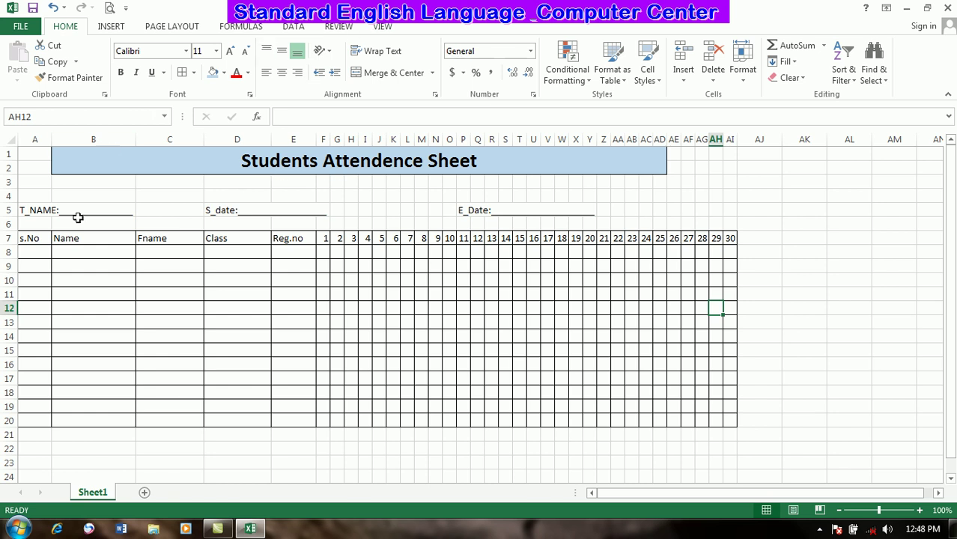
left_click_drag(26, 237, 730, 238)
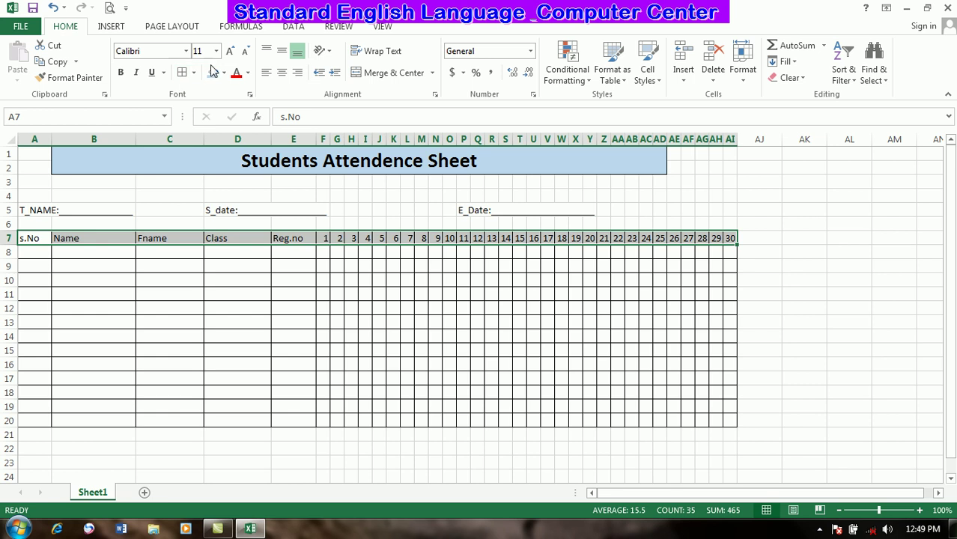
Step: Bold the row 7 headings from s.No to day 30, dismissing the merged-cell warning
left_click(121, 72)
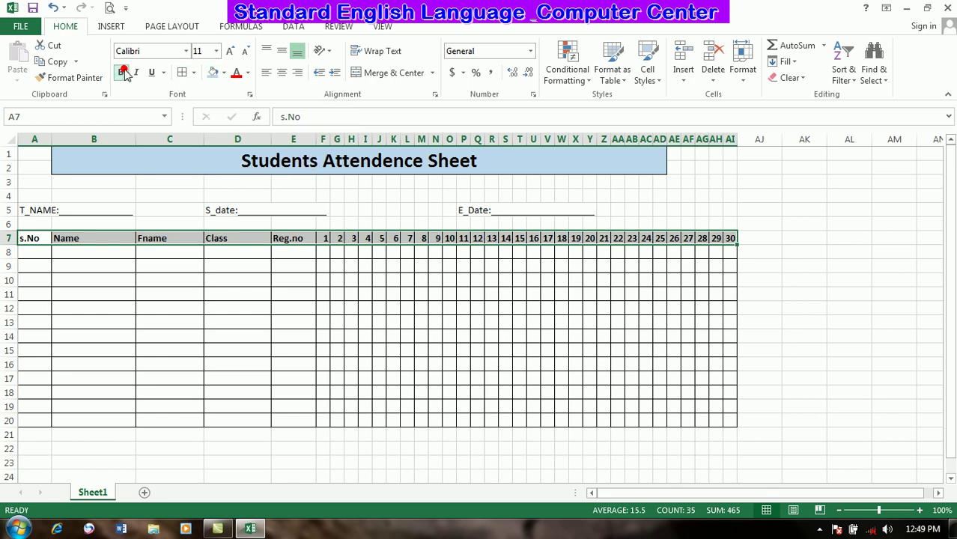
left_click(180, 294)
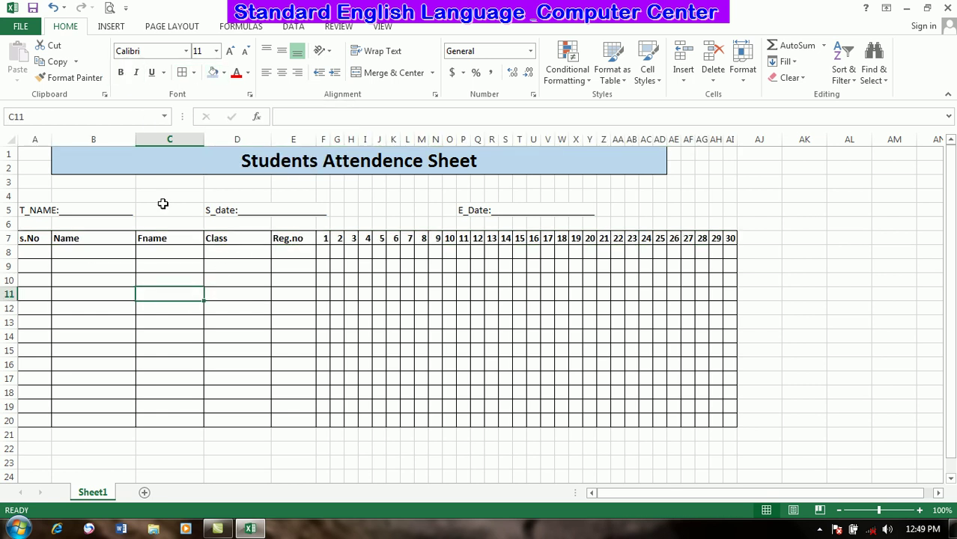
left_click(342, 164)
left_click_drag(344, 176, 342, 188)
left_click(482, 311)
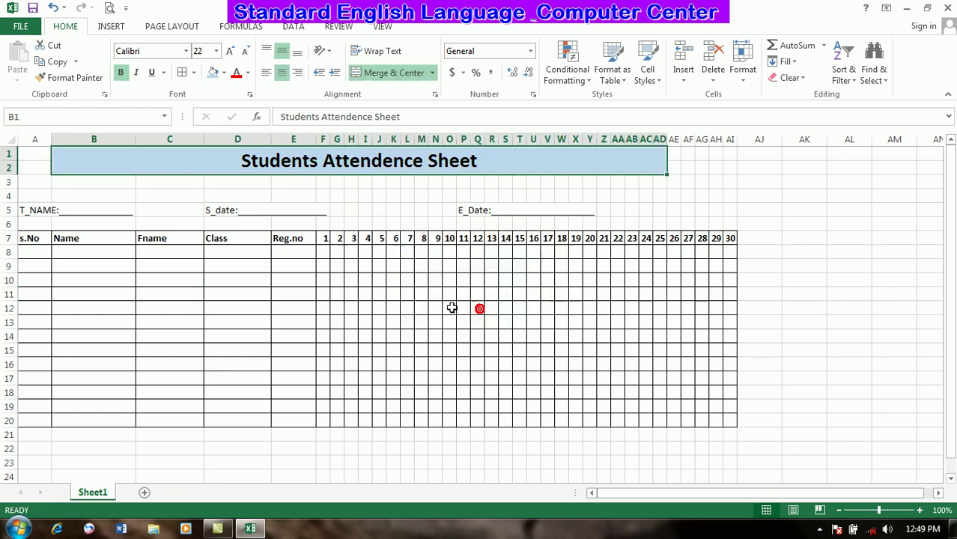
left_click(407, 305)
left_click(617, 242)
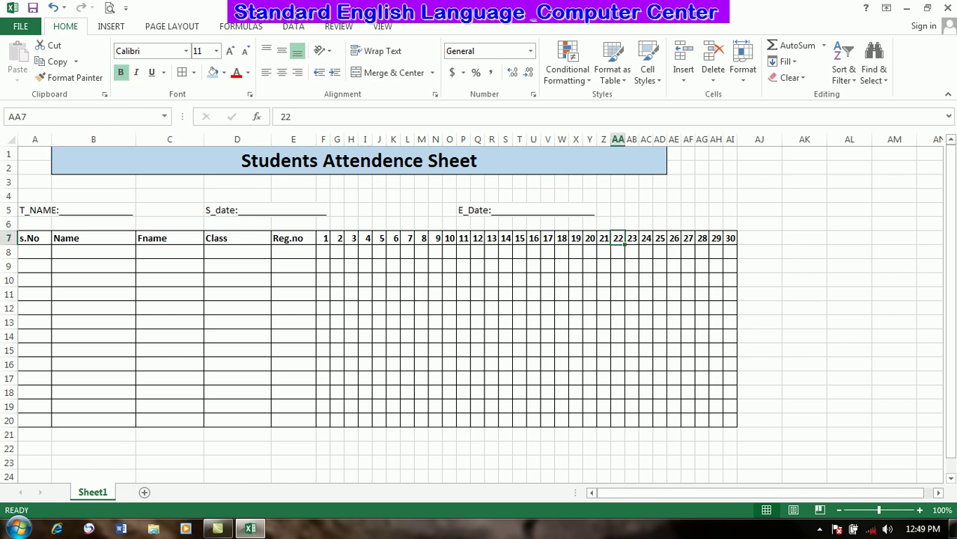
left_click(381, 30)
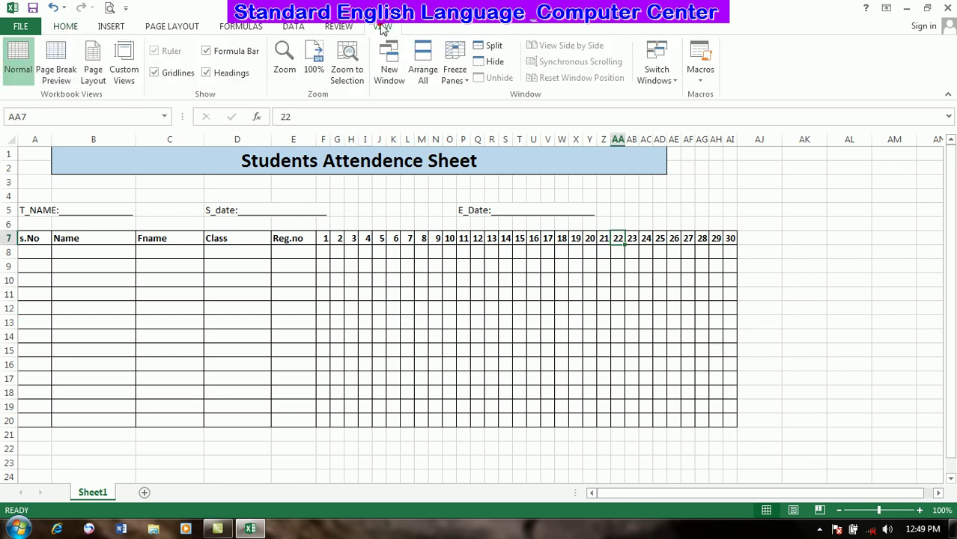
Step: Hide the sheet gridlines and enlarge the view to 120%
left_click(179, 74)
left_click(464, 309)
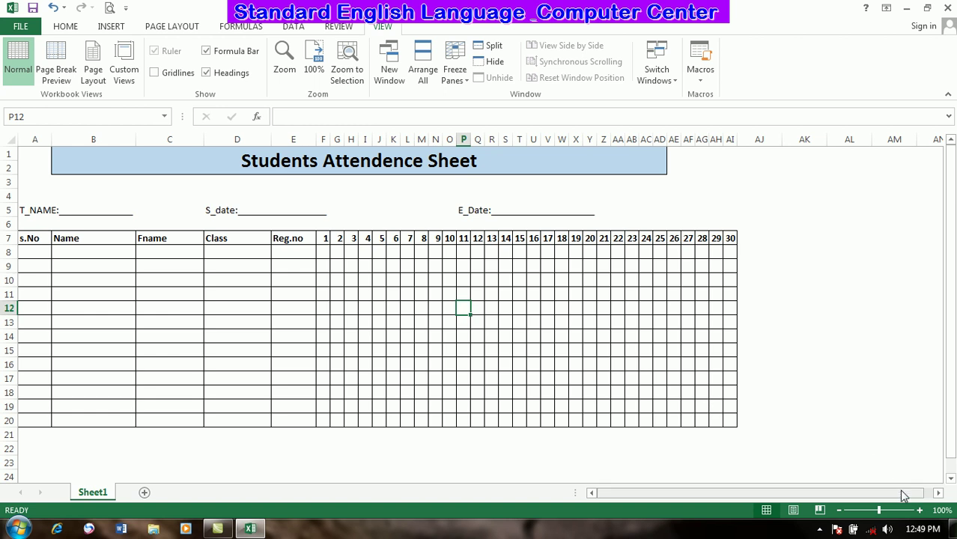
left_click(919, 510)
left_click(920, 510)
mouse_move(792, 494)
left_mouse_down()
mouse_move(734, 513)
mouse_move(790, 469)
left_mouse_up()
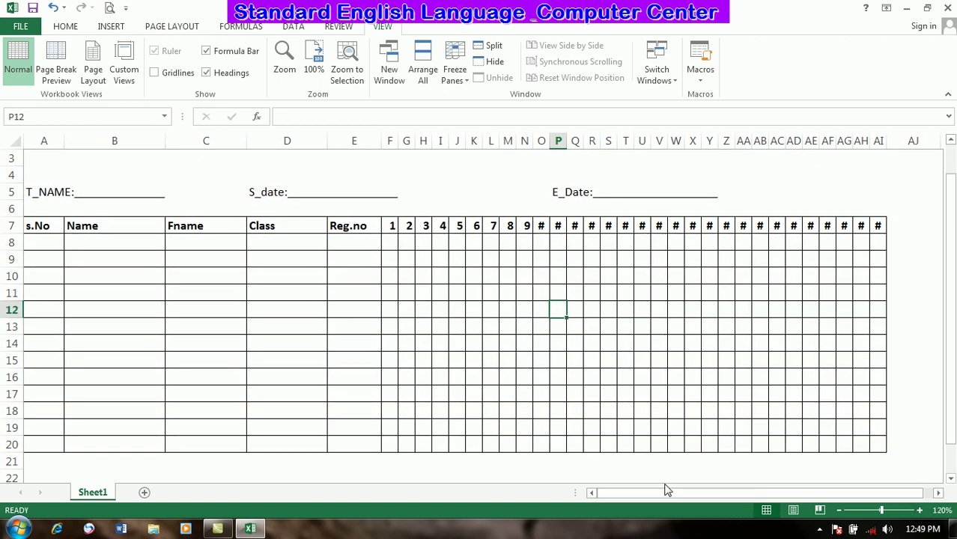
left_click(588, 492)
left_click_drag(951, 247, 953, 226)
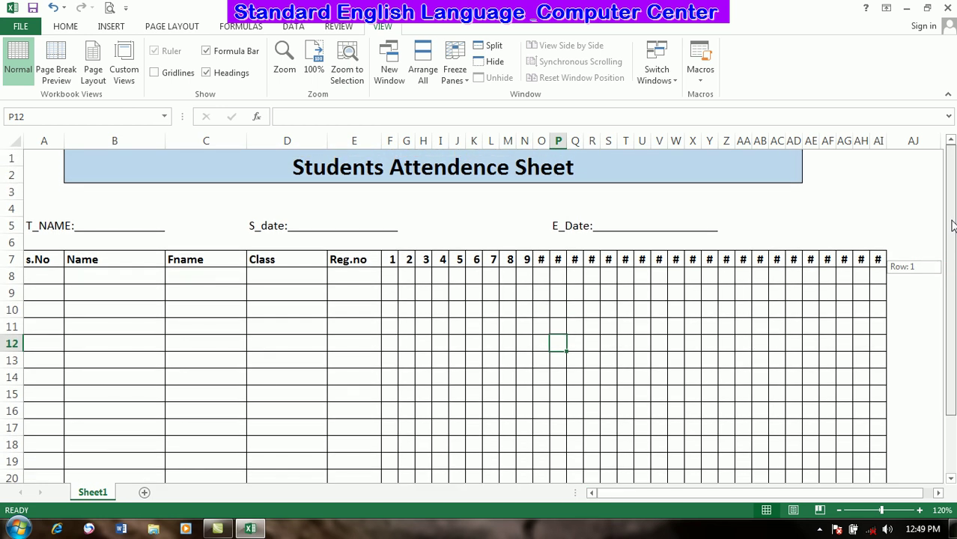
left_click_drag(953, 238, 952, 259)
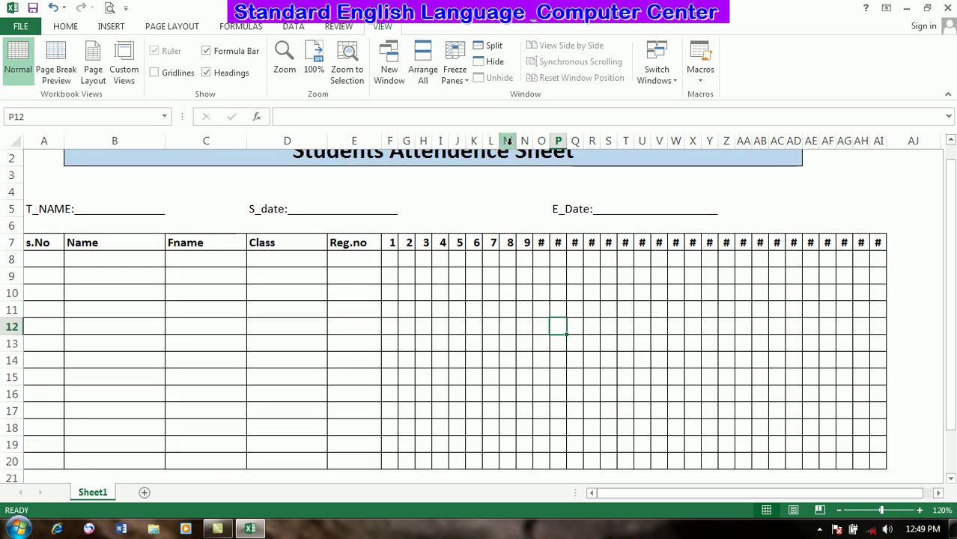
Step: Widen day columns S, T, U, W, Y and AG–AI so days 14–30 show instead of #
mouse_move(534, 142)
left_mouse_down()
mouse_move(601, 142)
mouse_move(584, 143)
left_mouse_up()
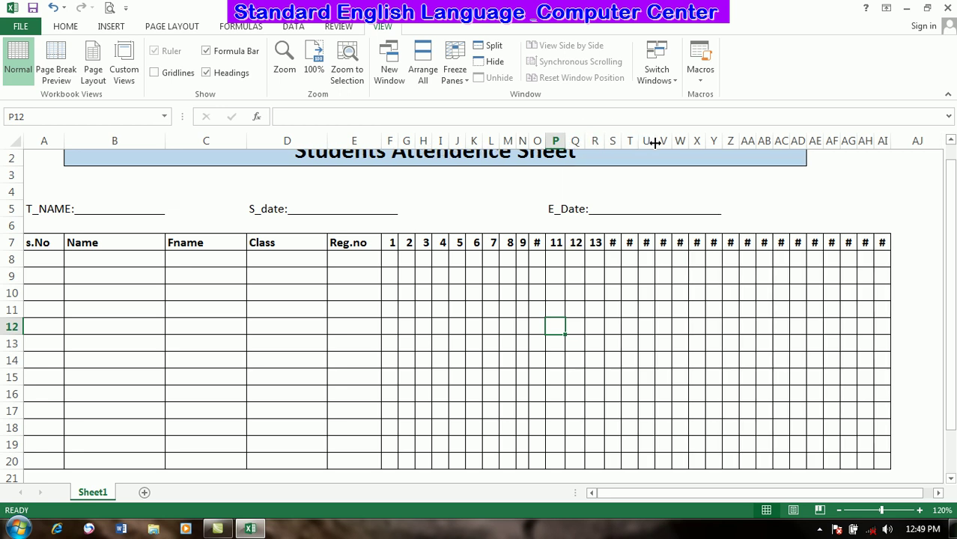
left_click_drag(655, 143, 658, 143)
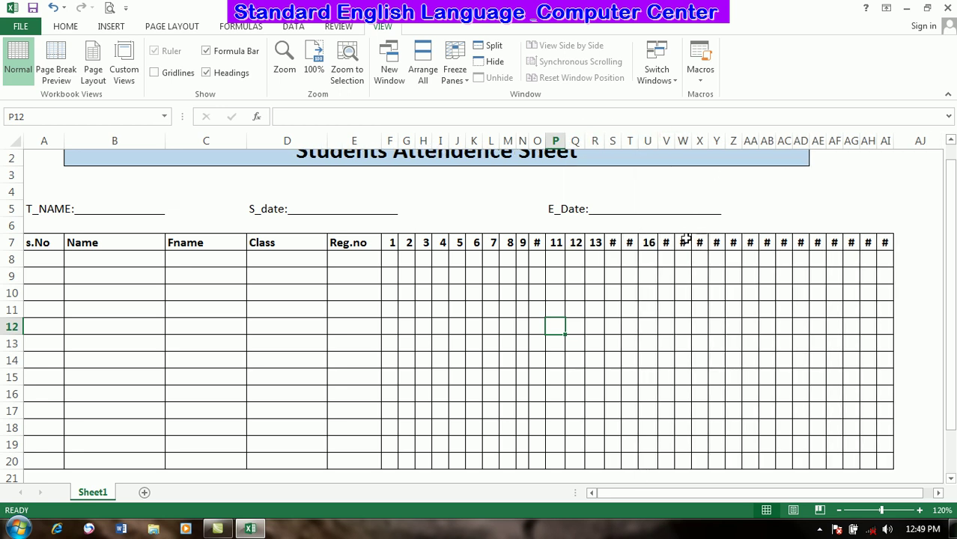
left_click_drag(624, 140, 636, 141)
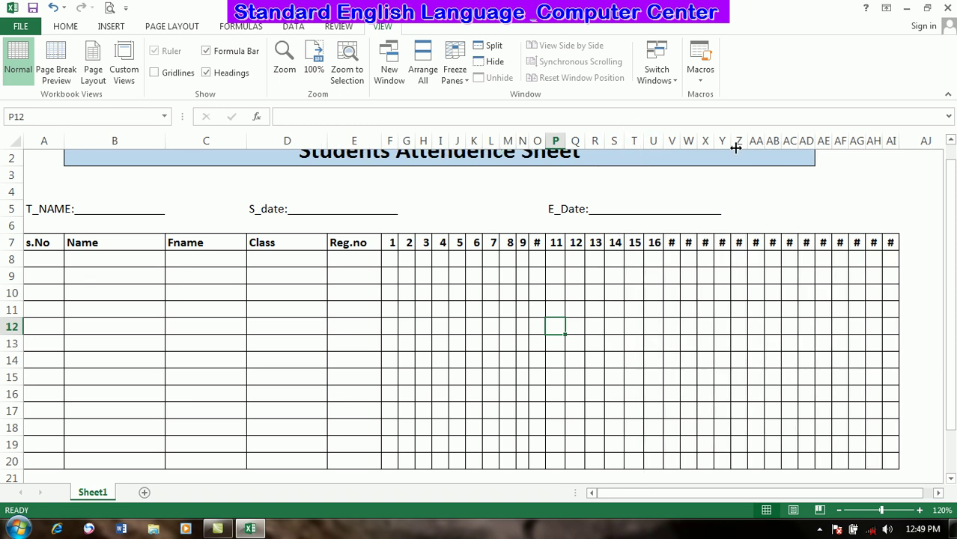
left_click_drag(730, 142, 717, 141)
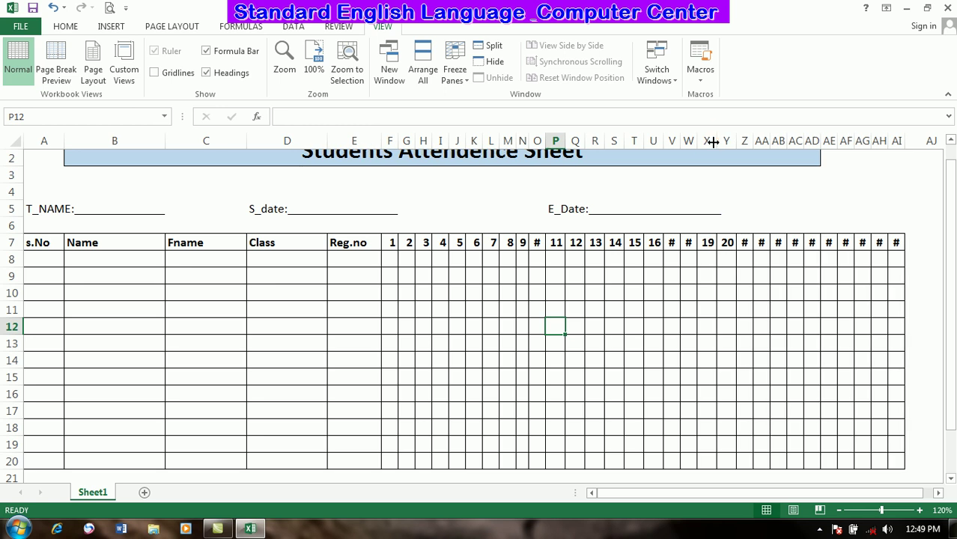
left_click_drag(695, 146, 683, 140)
left_click_drag(911, 142, 762, 141)
Step: Check the print preview, then set the page orientation to Landscape
left_click(670, 267)
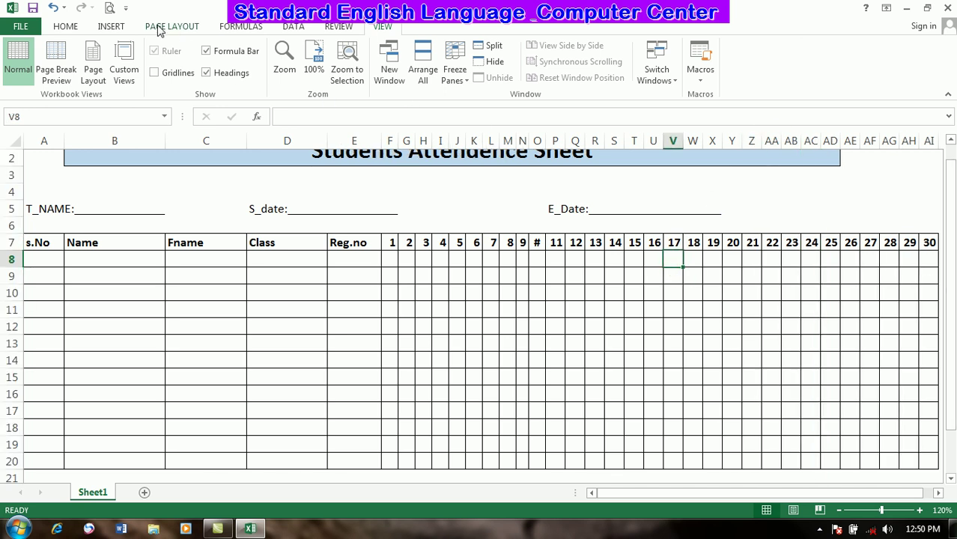
left_click(111, 9)
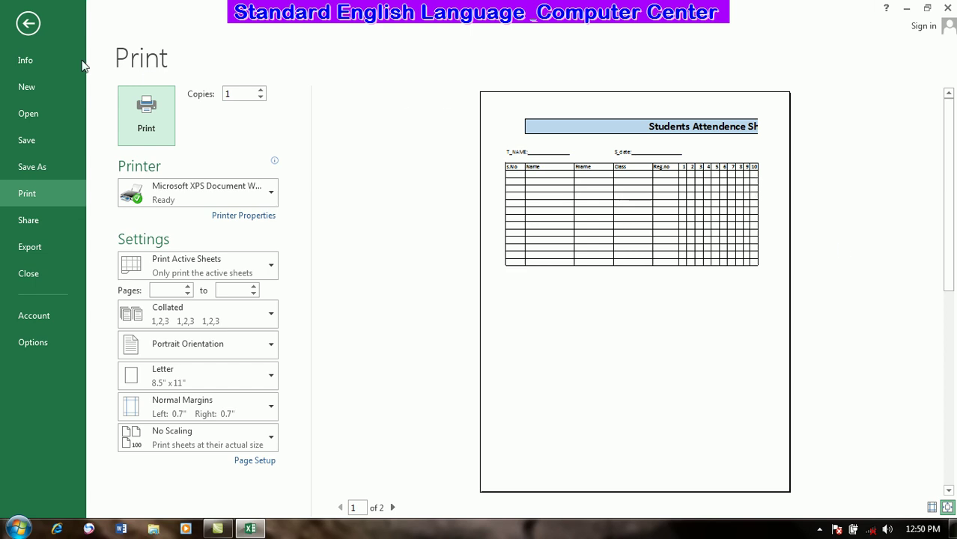
left_click(28, 23)
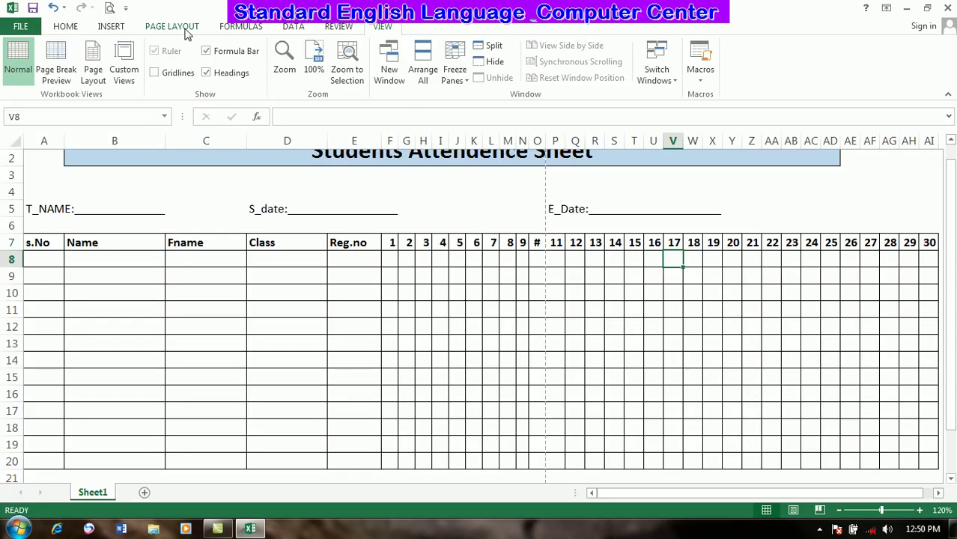
left_click(177, 27)
left_click(147, 74)
left_click(201, 142)
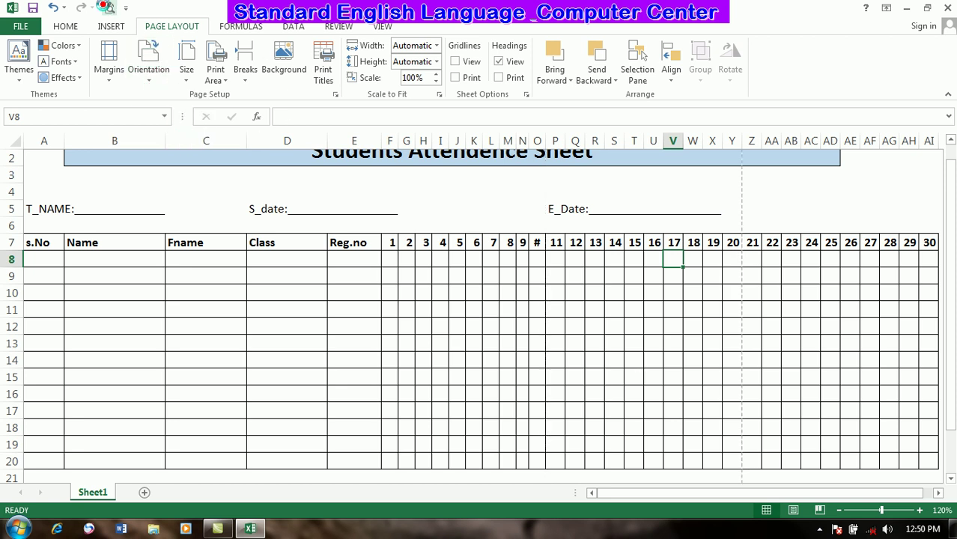
Step: Drag out the page break in Page Break Preview so the whole table prints on one page
key("ctrl+p")
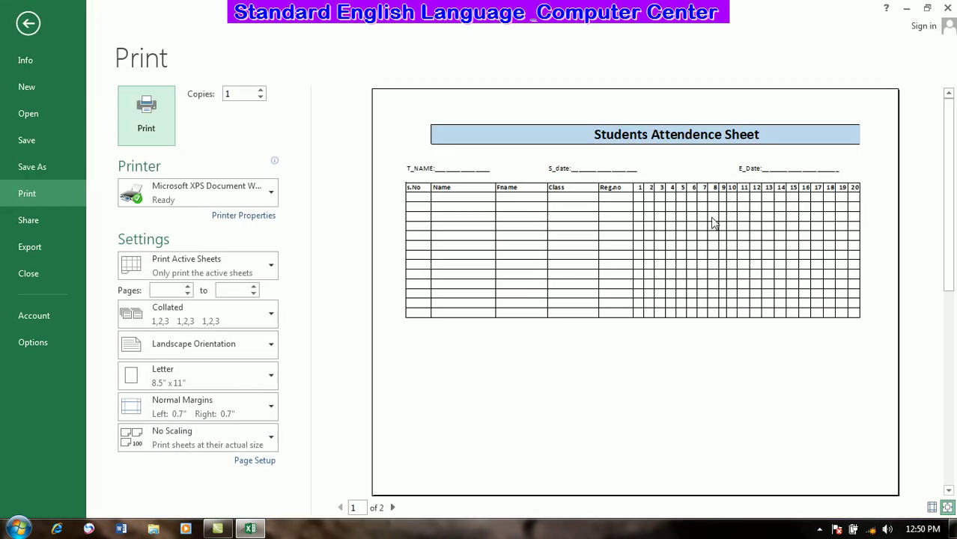
left_click(28, 22)
left_click(378, 28)
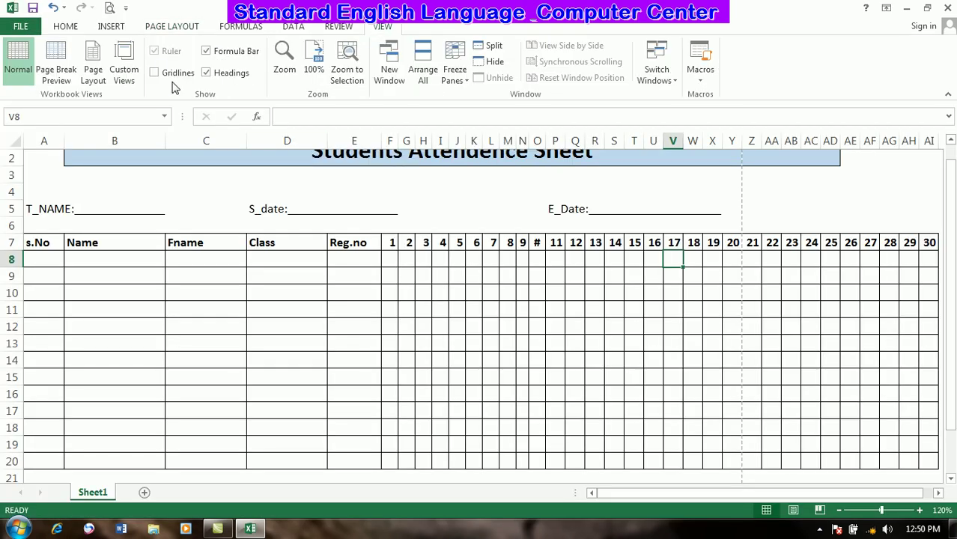
left_click(63, 73)
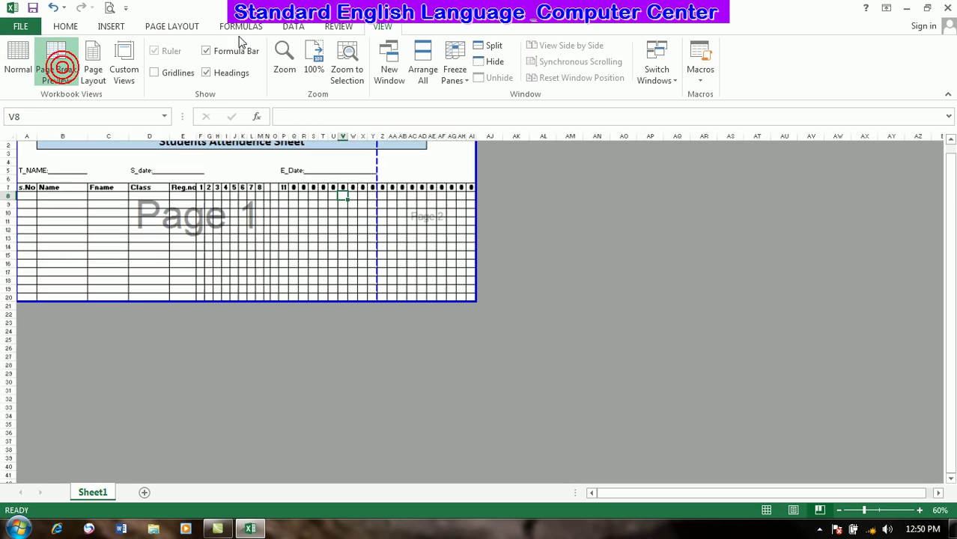
left_click_drag(377, 154, 498, 160)
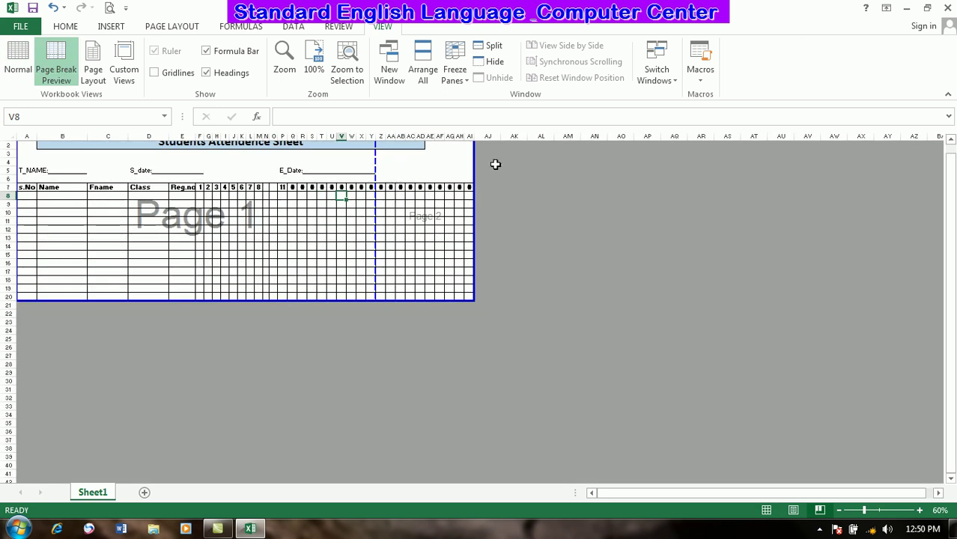
left_click(18, 58)
left_click(117, 7)
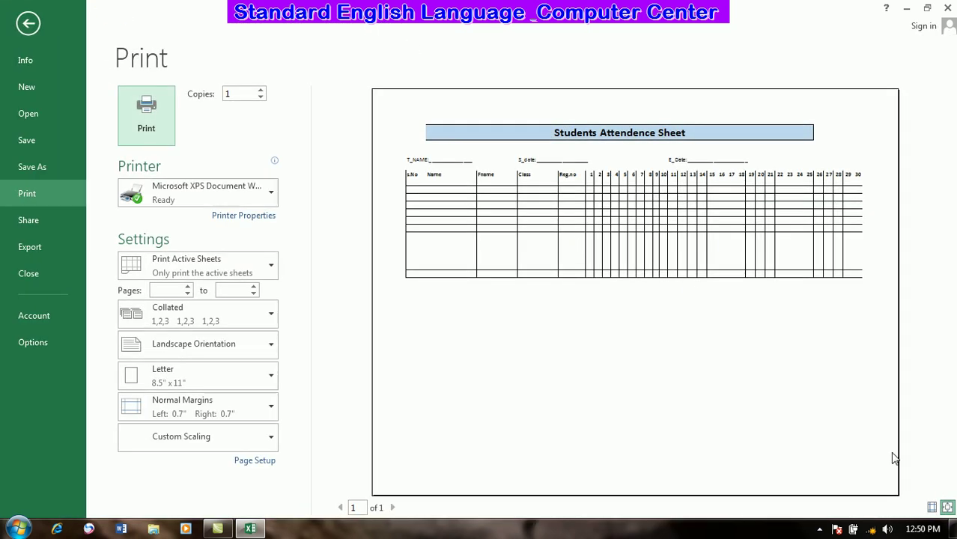
Step: Tick Center on page Horizontally and Vertically in Page Setup margins and recheck the full-page preview
left_click(947, 507)
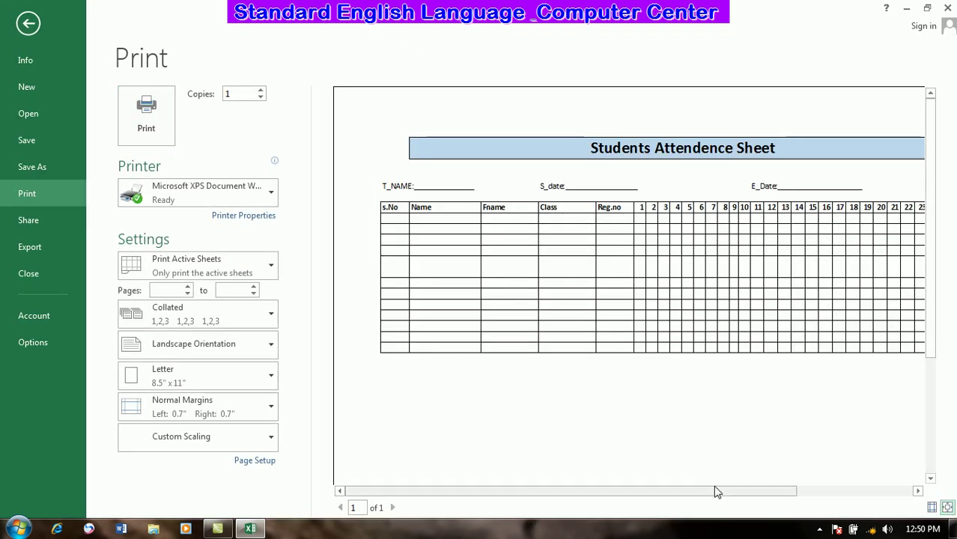
left_click_drag(726, 489, 809, 485)
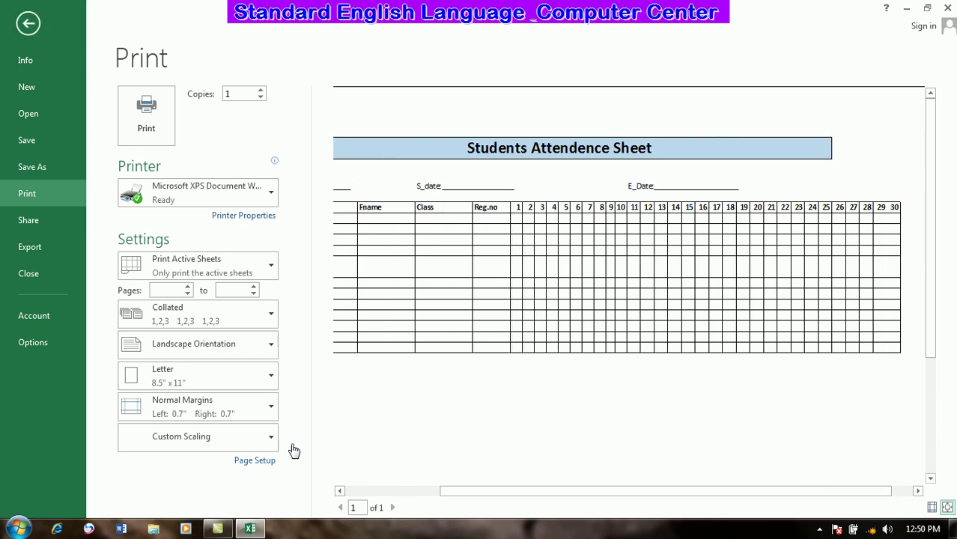
left_click(253, 460)
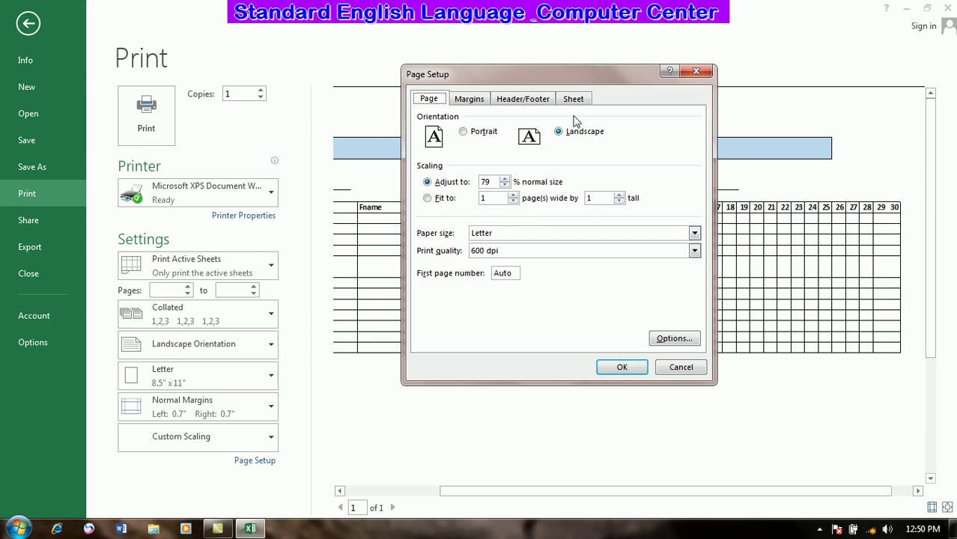
left_click(471, 105)
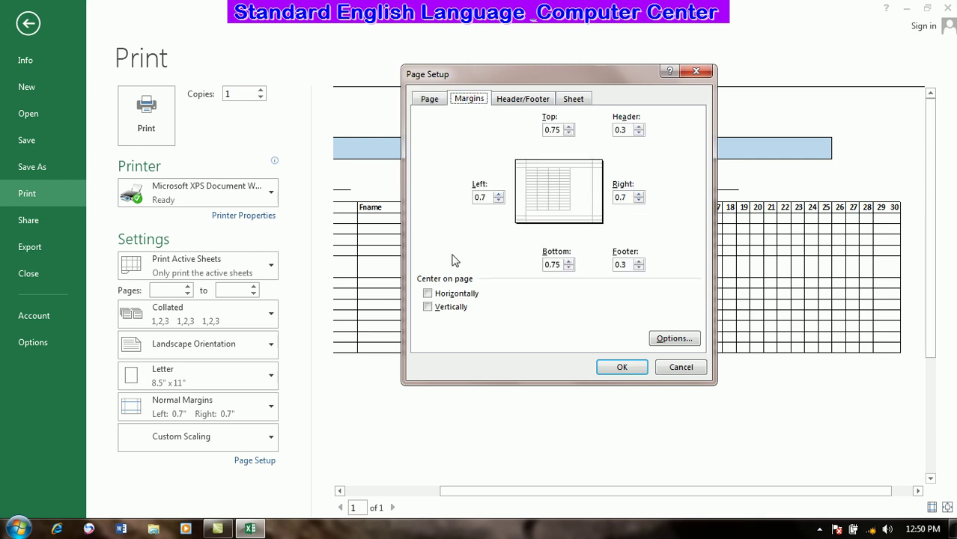
left_click(431, 294)
left_click(437, 306)
left_click(620, 367)
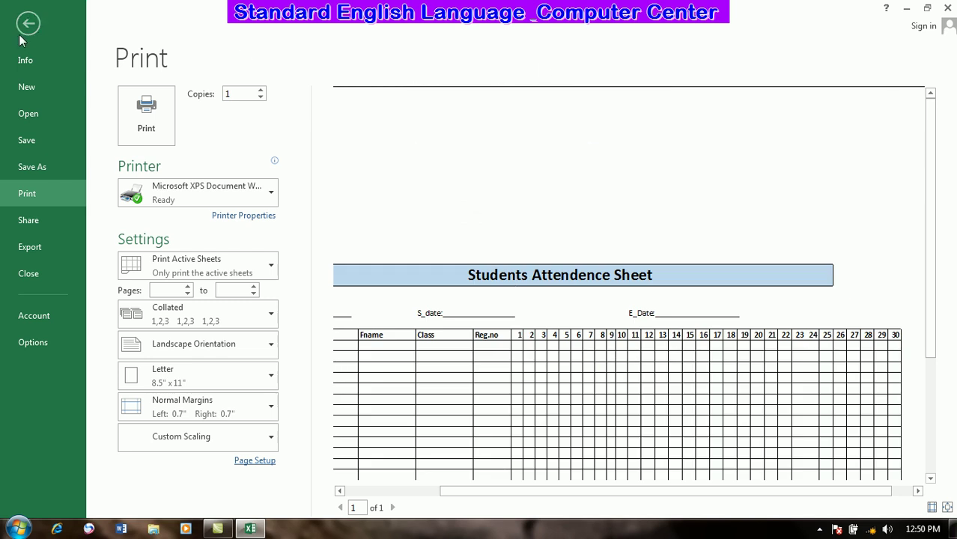
left_click(27, 23)
left_click(116, 9)
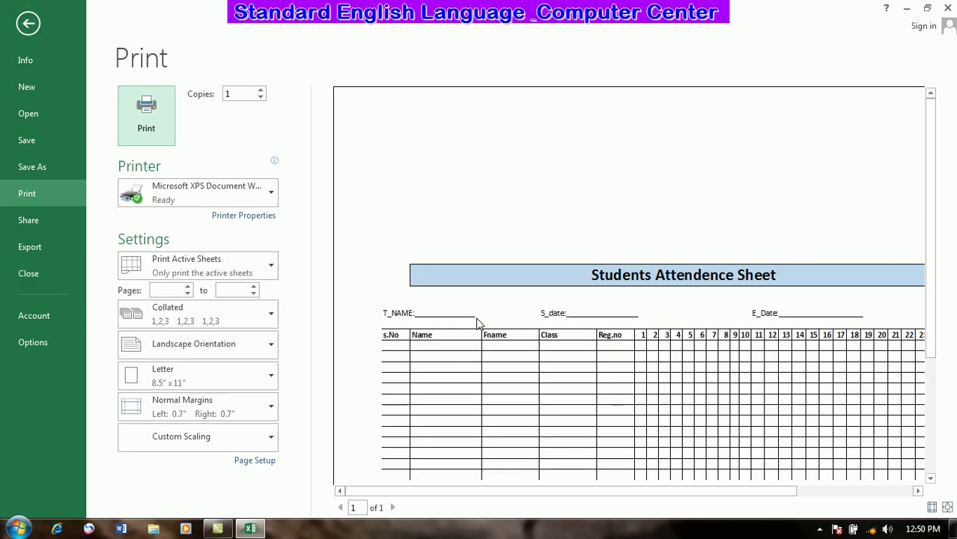
left_click(947, 507)
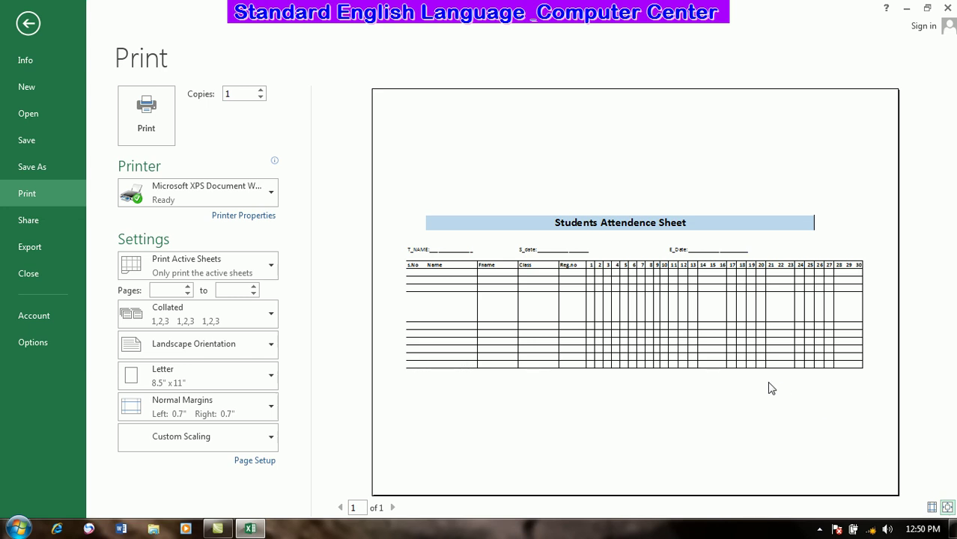
Step: Set the paper size to A4 and return to the worksheet
left_click(157, 379)
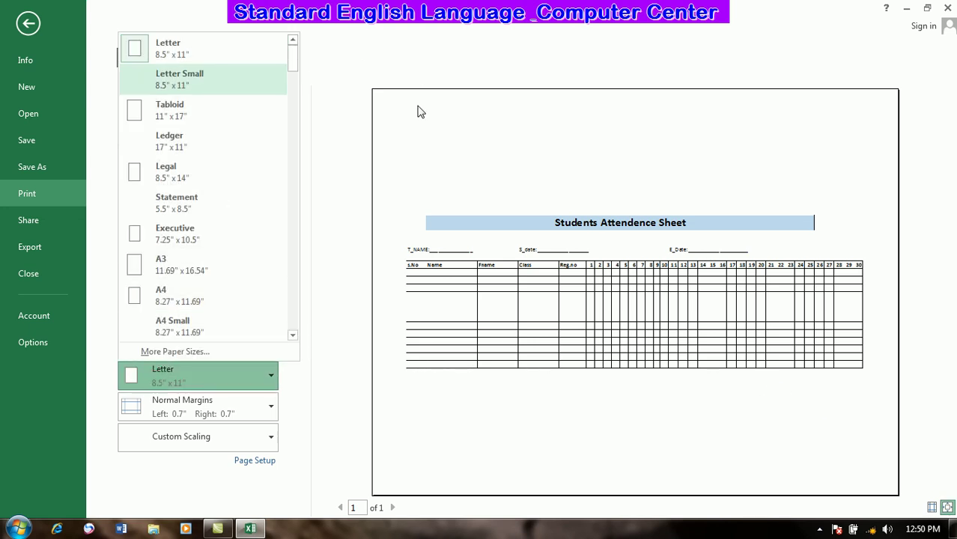
left_click(165, 292)
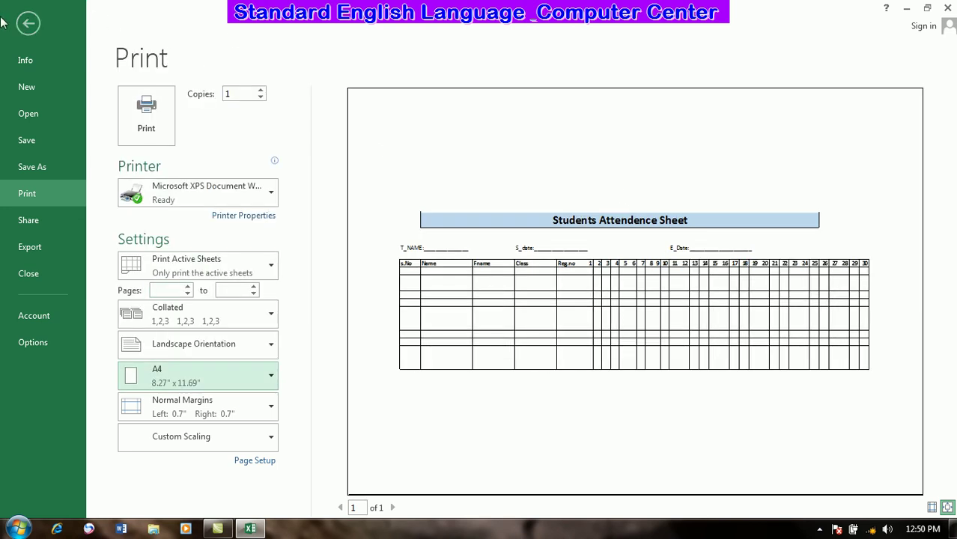
left_click(29, 24)
Step: Scroll back to the top of the sheet so the full title is visible
left_click(309, 311)
left_click_drag(949, 239, 950, 241)
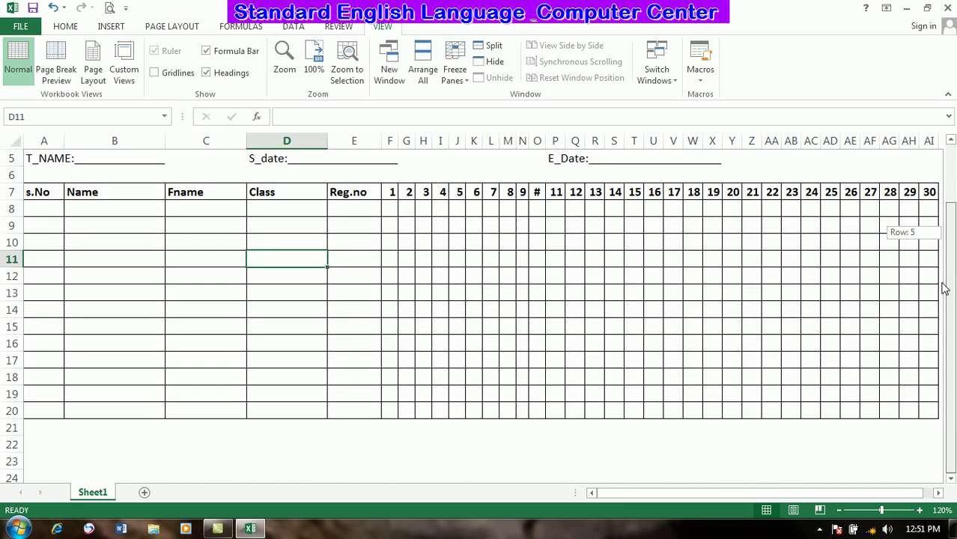
left_click_drag(950, 241, 945, 214)
left_click(474, 337)
left_click(310, 312)
left_click(441, 341)
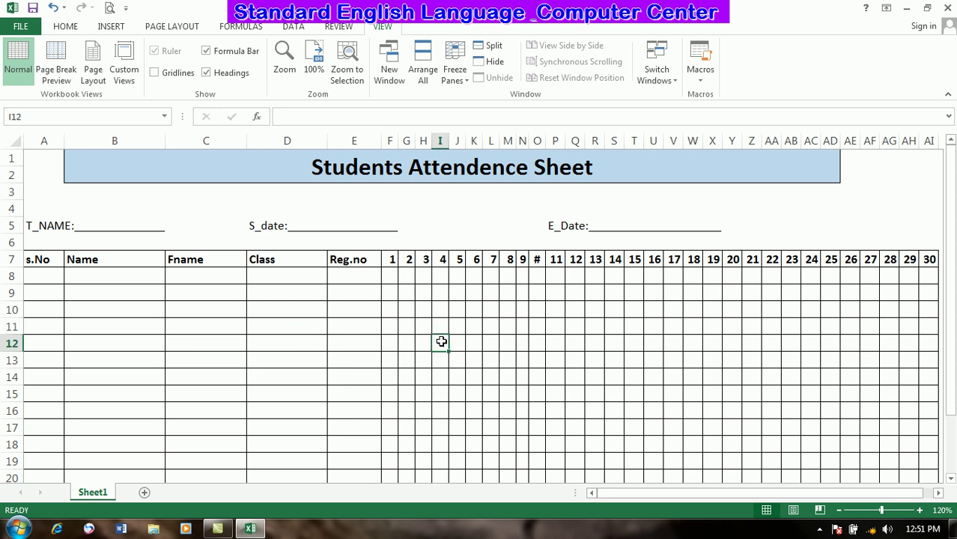